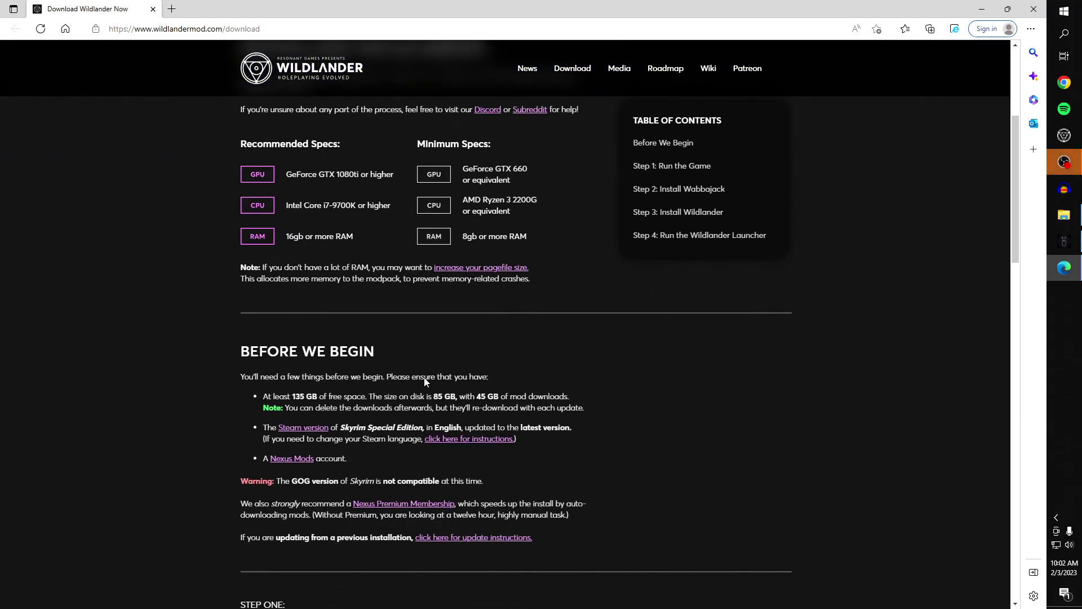
Review the Wildlander download page, from the system requirements through the four installation steps to the closing notes
{"action": "scroll", "coordinate": [429, 379], "scroll_direction": "down", "scroll_amount": 4}
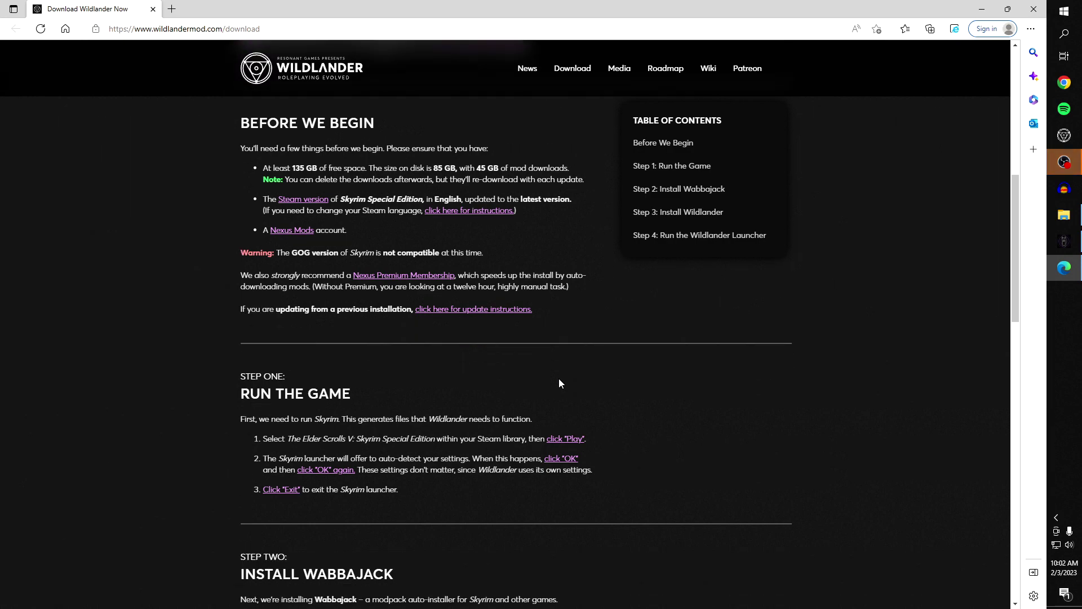
{"action": "scroll", "coordinate": [559, 379], "scroll_direction": "down", "scroll_amount": 4}
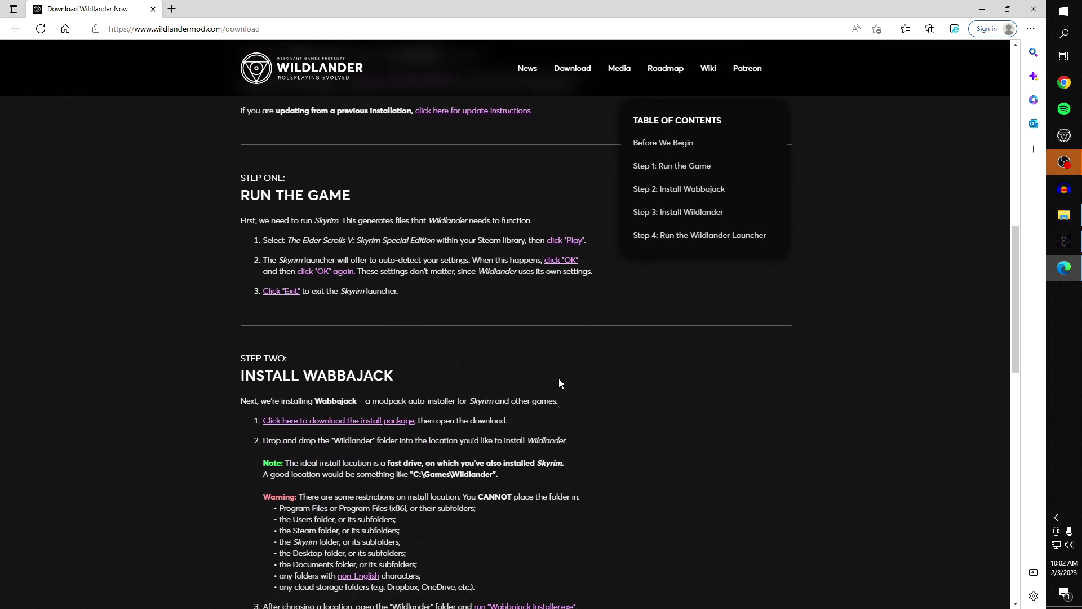
{"action": "scroll", "coordinate": [559, 384], "scroll_direction": "down", "scroll_amount": 6}
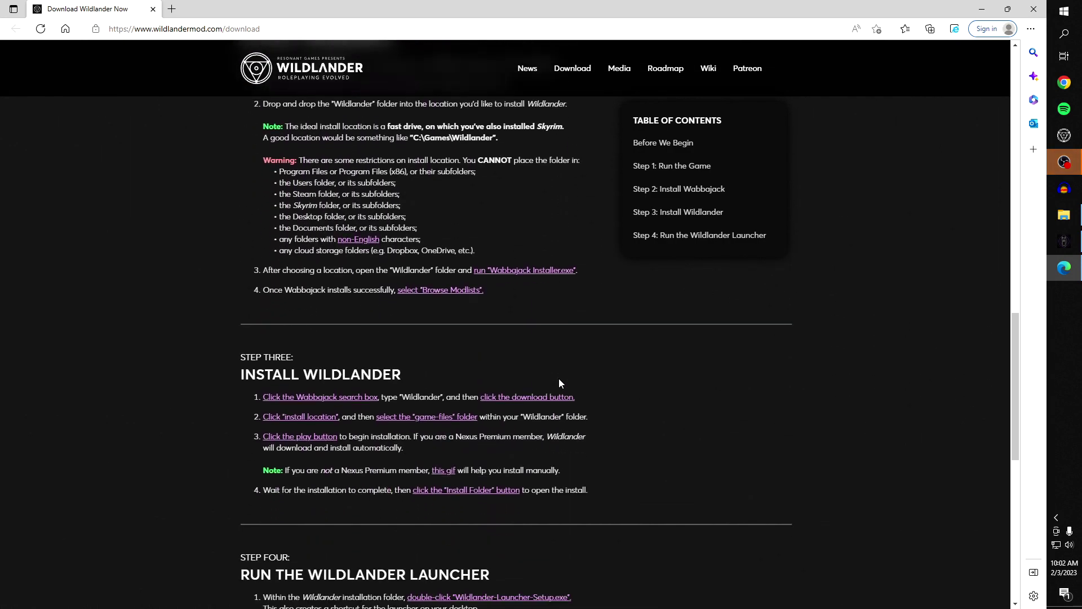
{"action": "scroll", "coordinate": [559, 384], "scroll_direction": "down", "scroll_amount": 5}
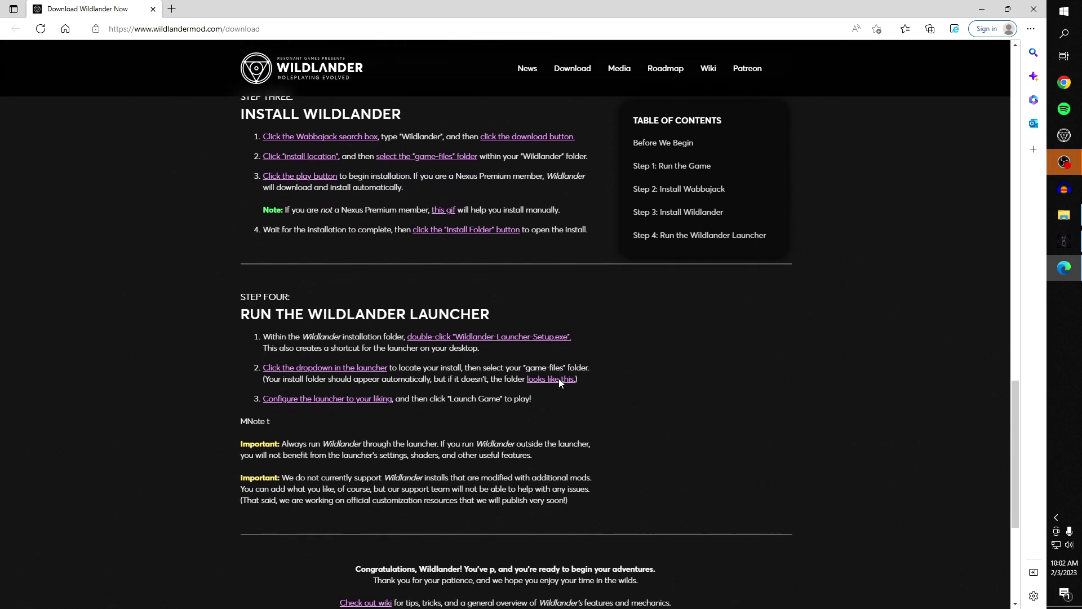
{"action": "scroll", "coordinate": [560, 381], "scroll_direction": "down", "scroll_amount": 5}
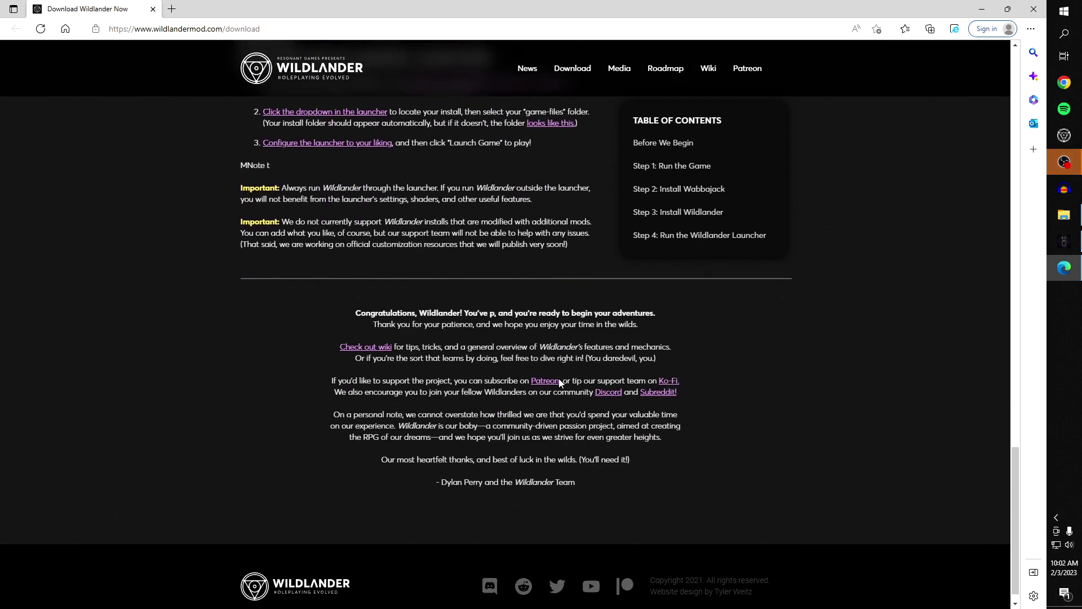
{"action": "scroll", "coordinate": [559, 381], "scroll_direction": "down", "scroll_amount": 1}
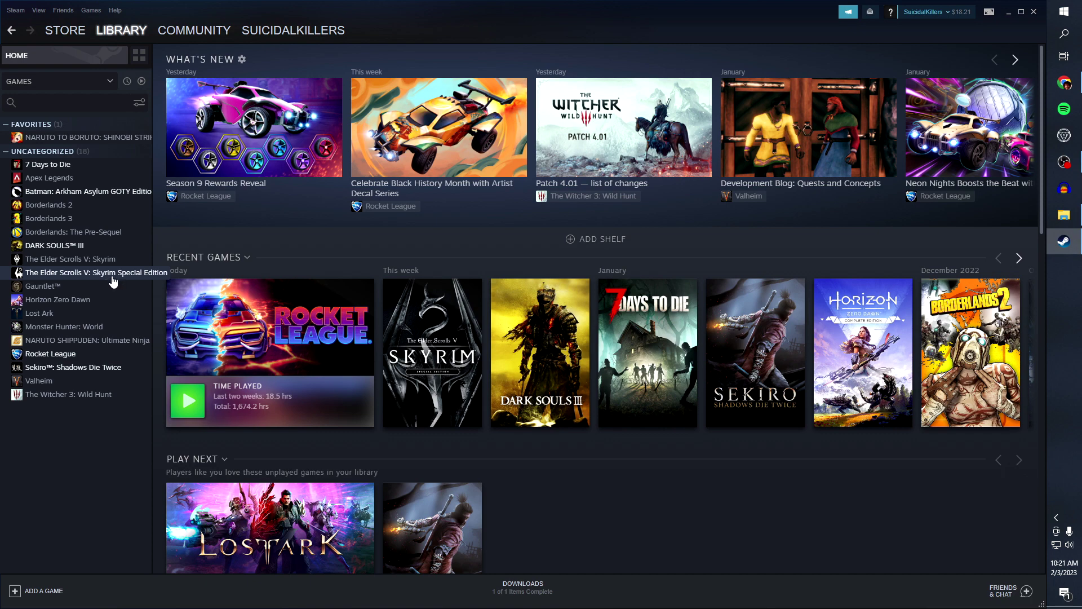
Open The Elder Scrolls V: Skyrim Special Edition in the Steam library
{"action": "left_click", "coordinate": [113, 277]}
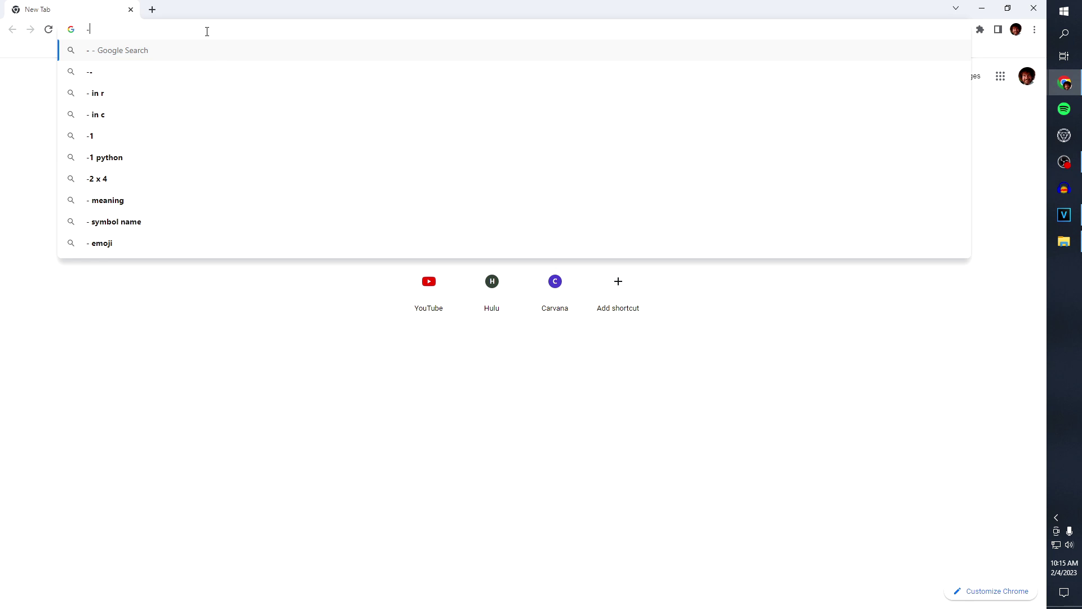
Search the web in Chrome for "7 zip download" and open the official 7-Zip download page
{"action": "key", "text": "BackSpace"}
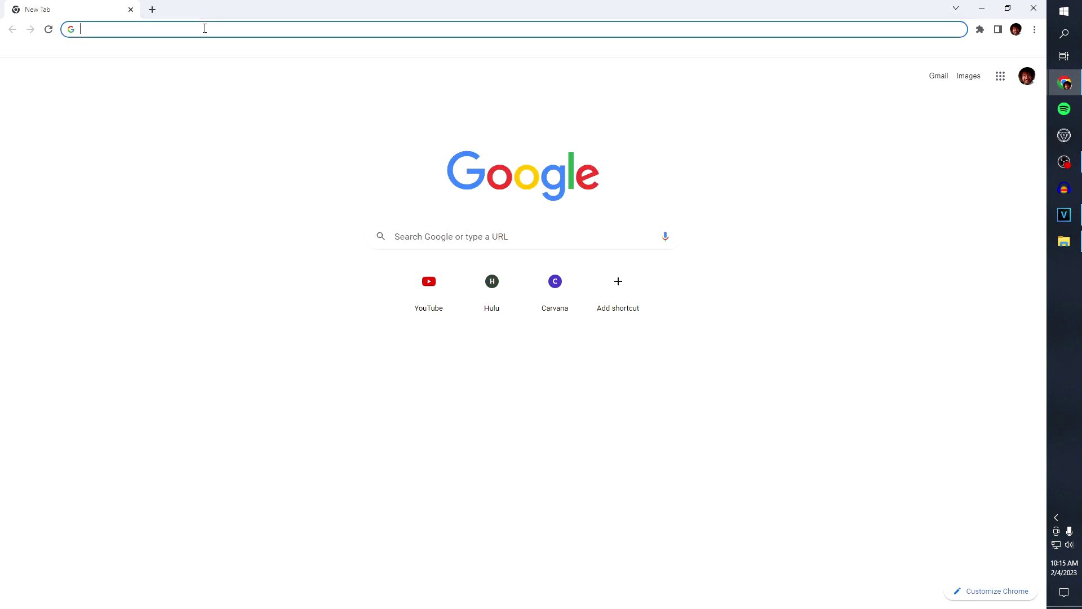
{"action": "type", "text": "7 zip"}
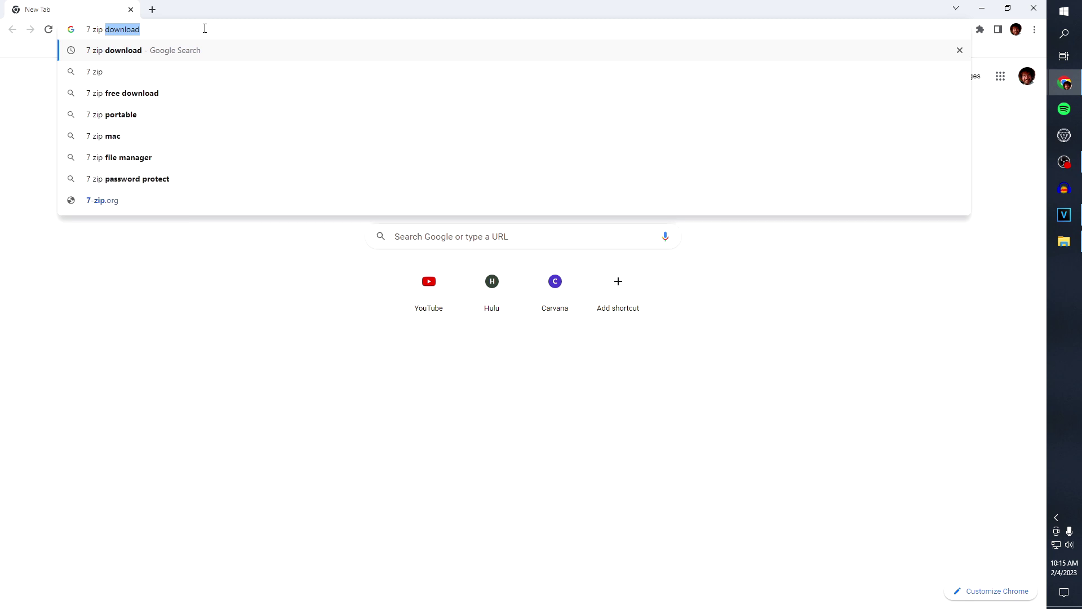
{"action": "type", "text": " downl"}
{"action": "key", "text": "Return"}
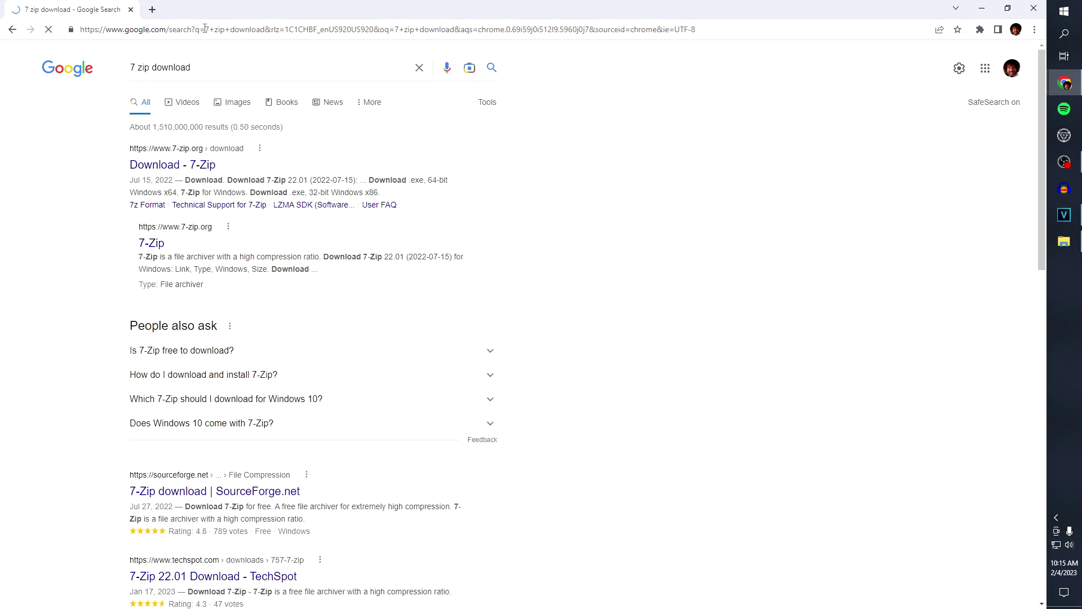
{"action": "left_click", "coordinate": [167, 170]}
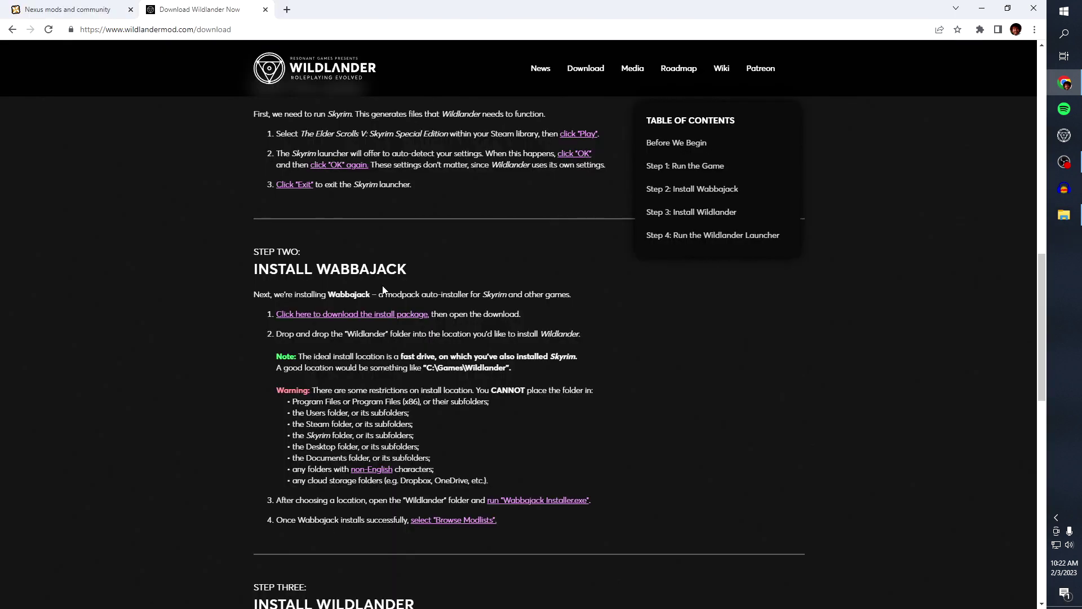
Download the Wabbajack install package from the Wildlander site as Wildlander-Install.rar and open the archive
{"action": "left_click", "coordinate": [377, 316]}
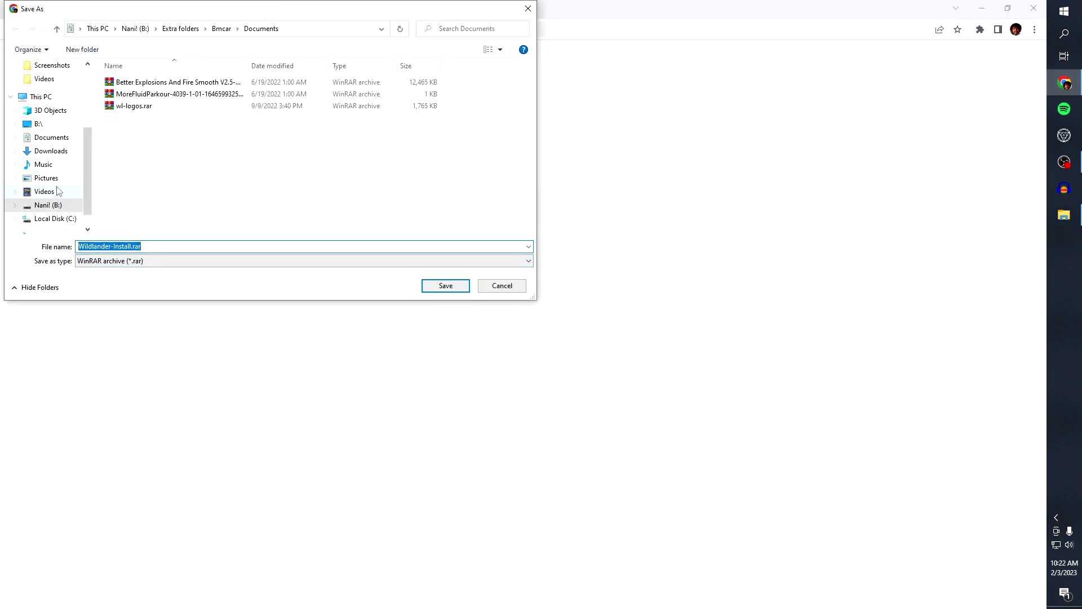
{"action": "left_click", "coordinate": [443, 286]}
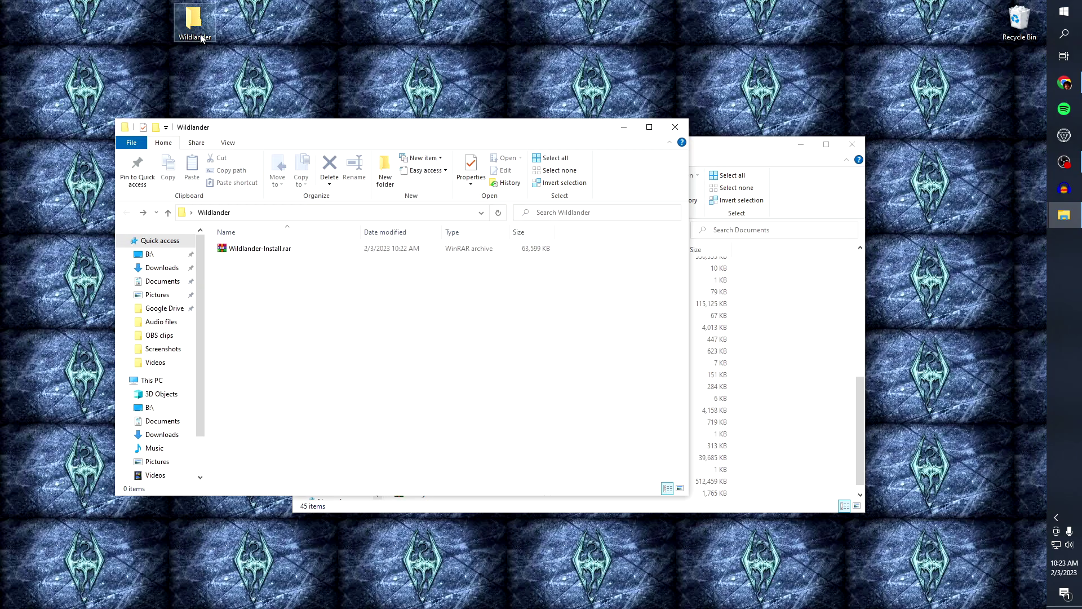
{"action": "double_click", "coordinate": [287, 249]}
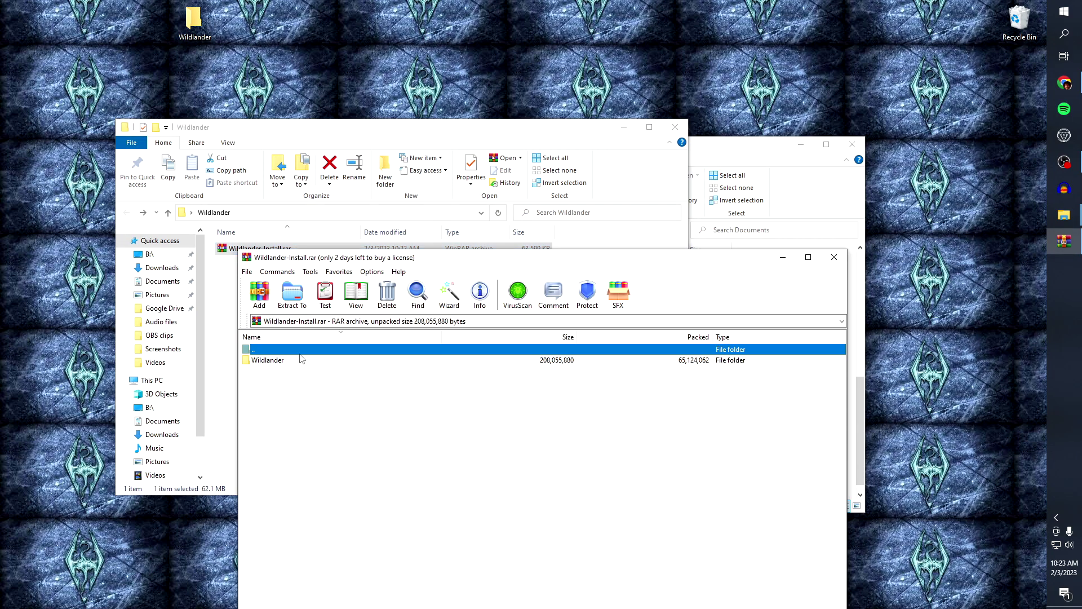
{"action": "left_click_drag", "start_coordinate": [515, 263], "coordinate": [631, 247]}
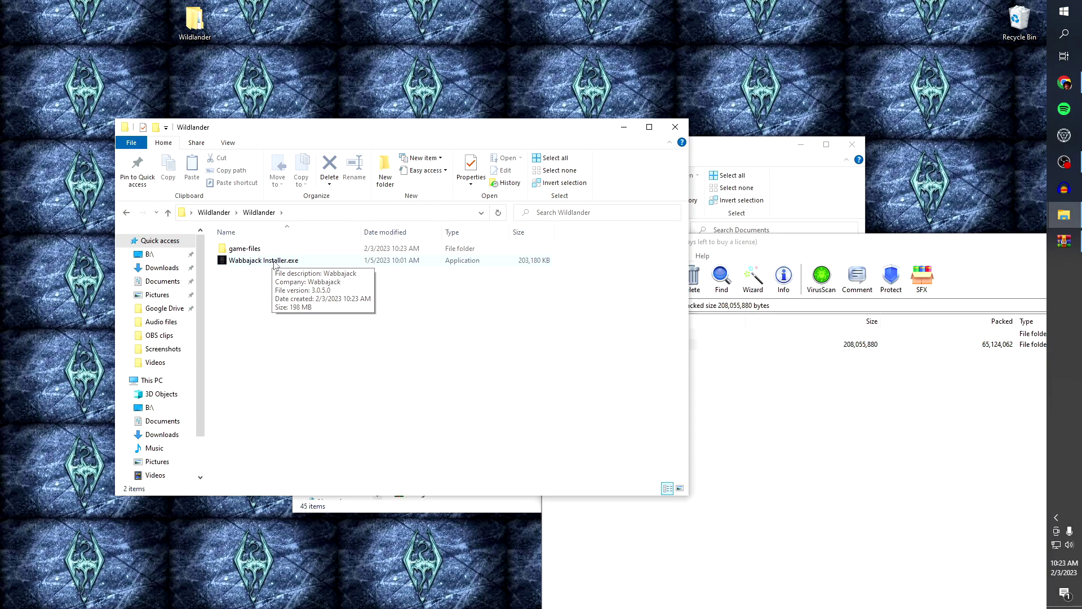
Run Wabbajack Installer.exe from the extracted Wildlander folder, then search its modlists for "wil" and download the Wildlander modlist
{"action": "double_click", "coordinate": [275, 261]}
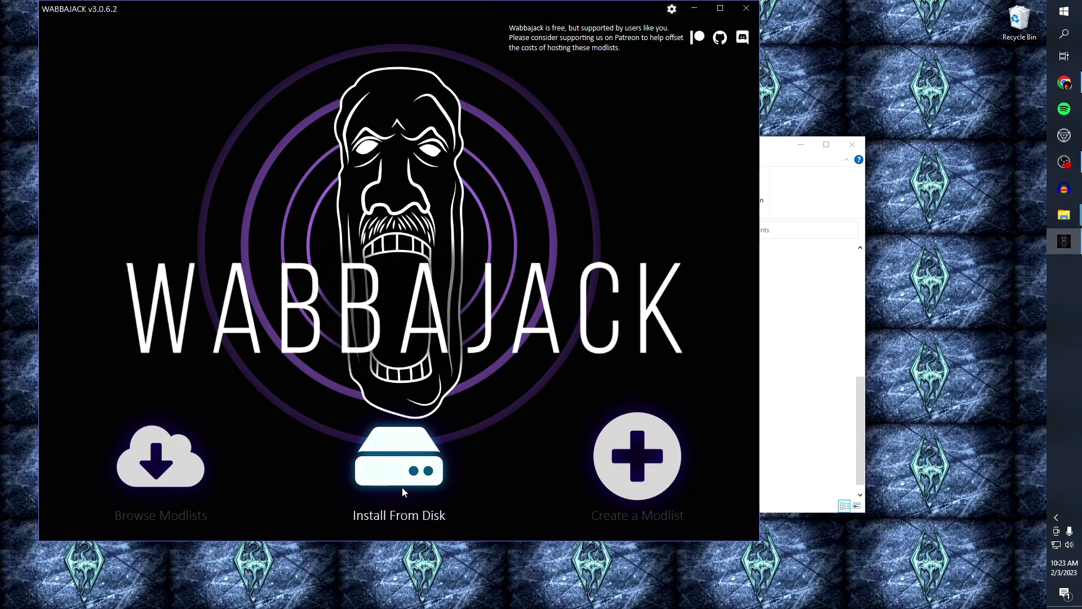
{"action": "left_click", "coordinate": [160, 457]}
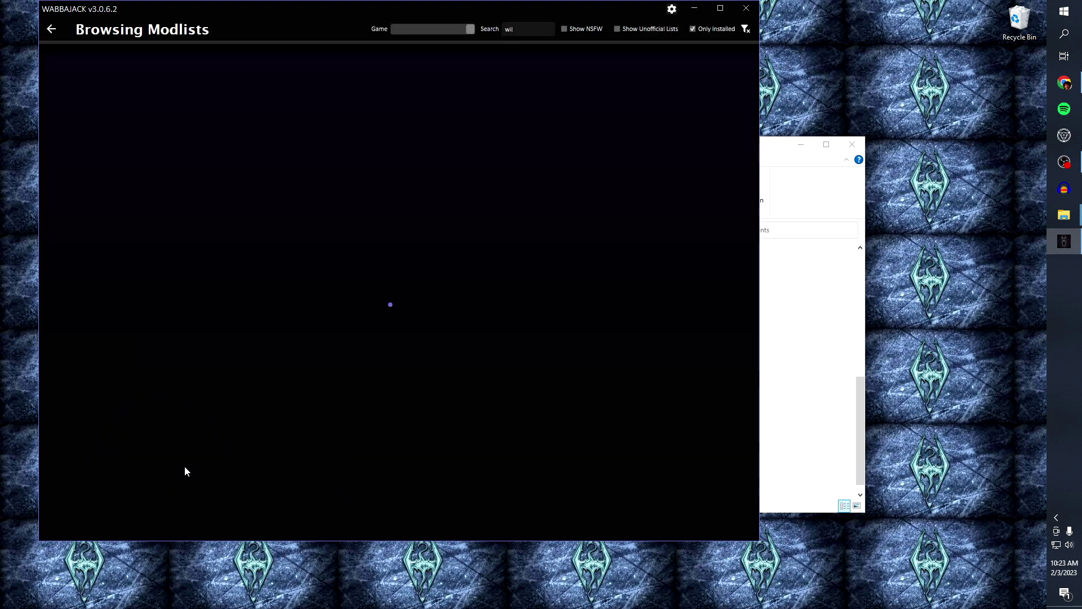
{"action": "left_click", "coordinate": [509, 29]}
{"action": "type", "text": "wil"}
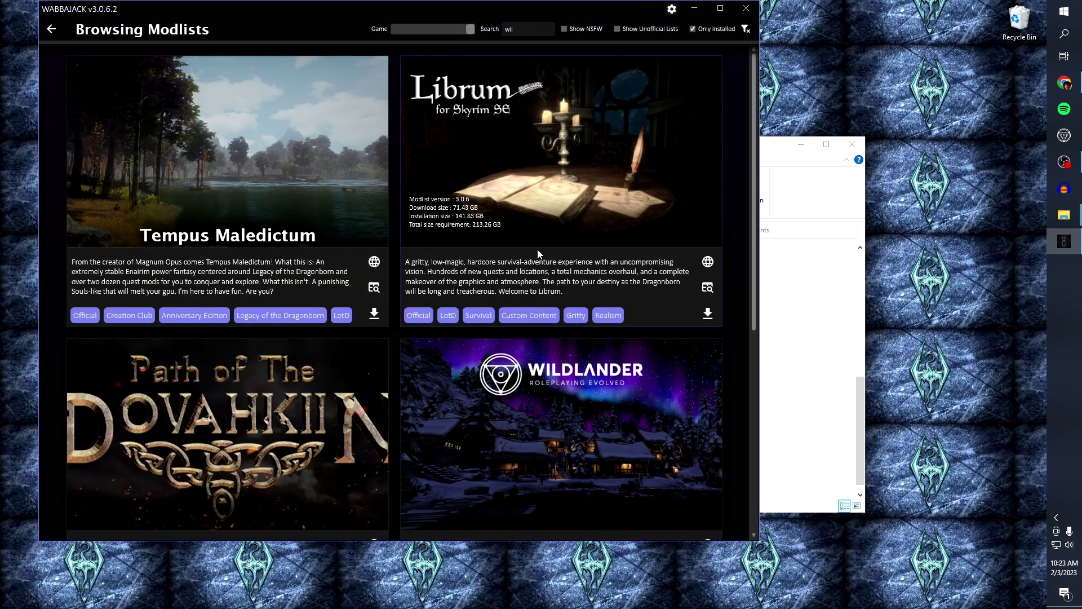
{"action": "scroll", "coordinate": [515, 121], "scroll_direction": "down", "scroll_amount": 4}
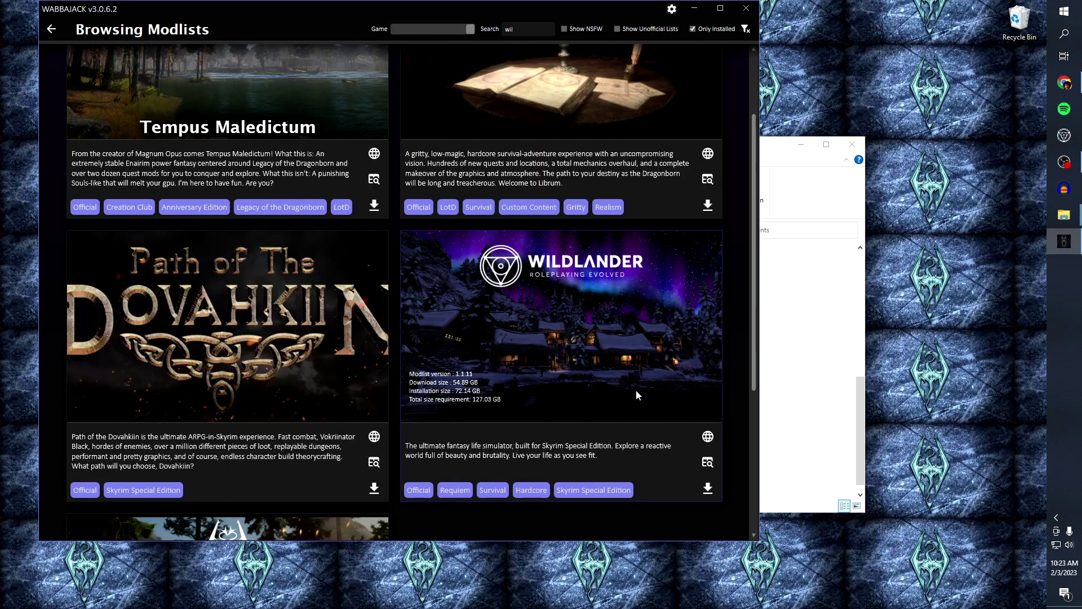
{"action": "left_click", "coordinate": [709, 489]}
Set the modlist installation location to B:\Wildlander\Wildlander\game-files and start the Wildlander installation
{"action": "left_click", "coordinate": [744, 510]}
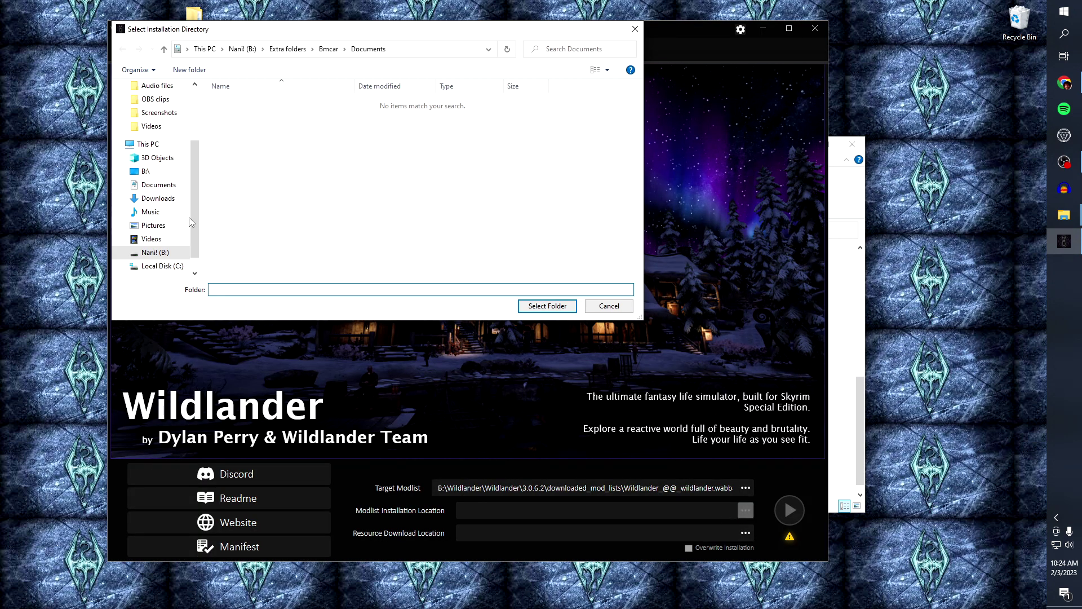
{"action": "left_click", "coordinate": [164, 254]}
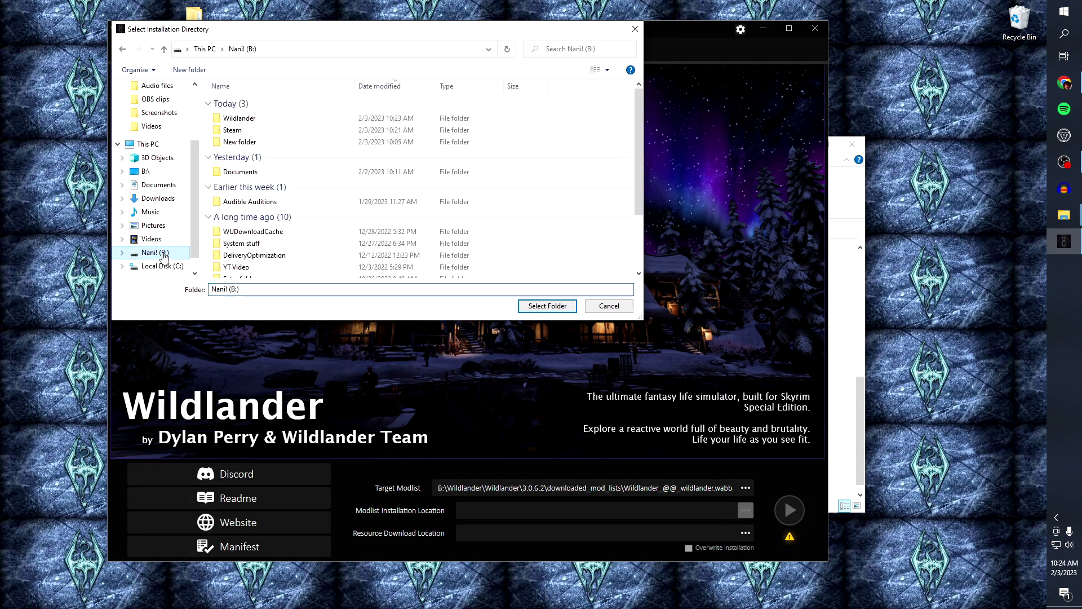
{"action": "double_click", "coordinate": [239, 119]}
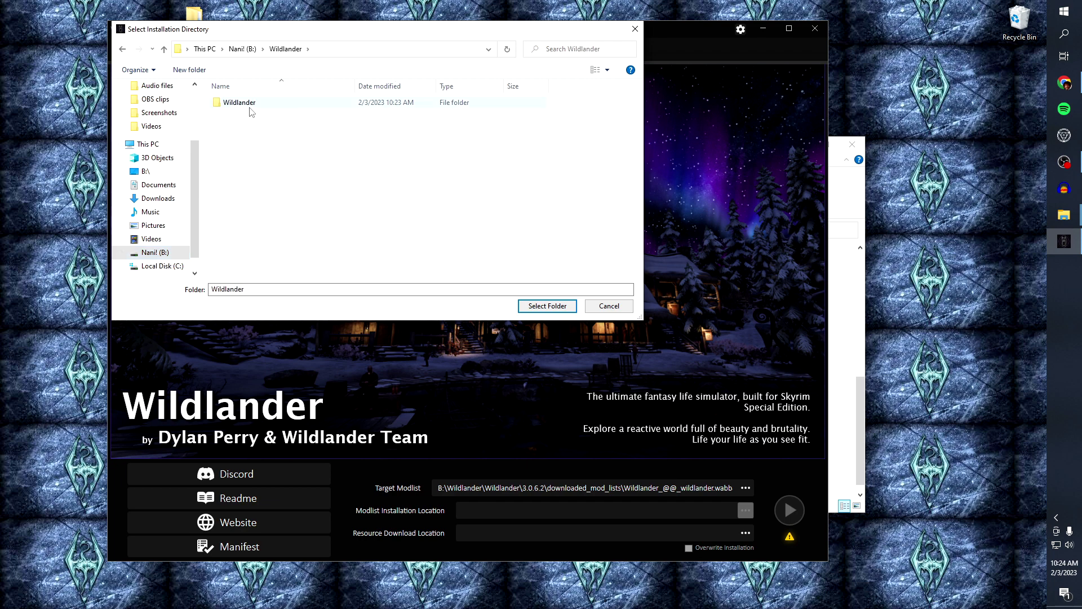
{"action": "double_click", "coordinate": [250, 107]}
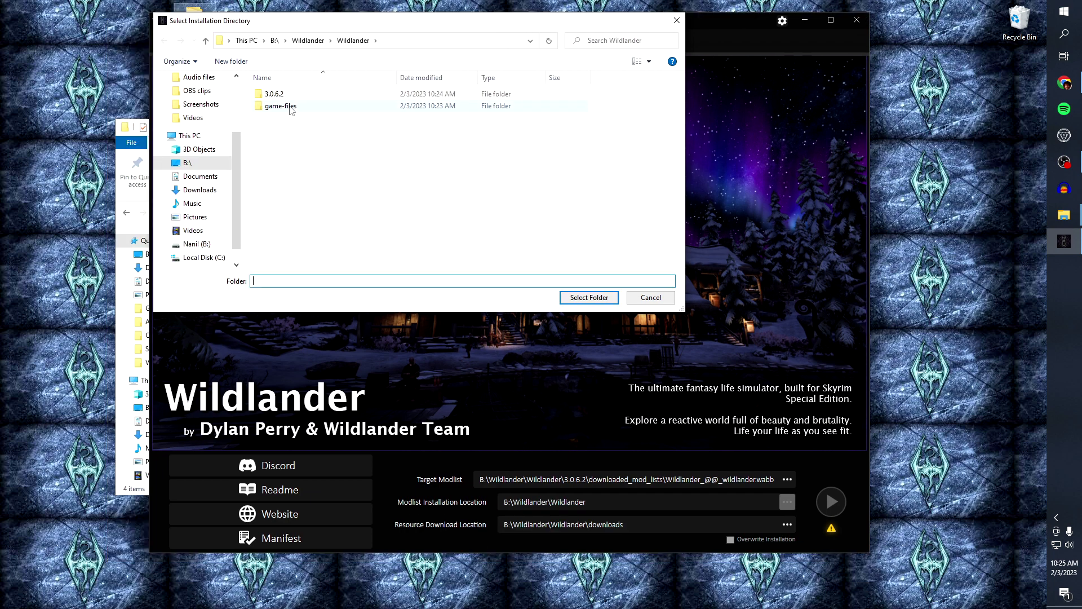
{"action": "double_click", "coordinate": [282, 106]}
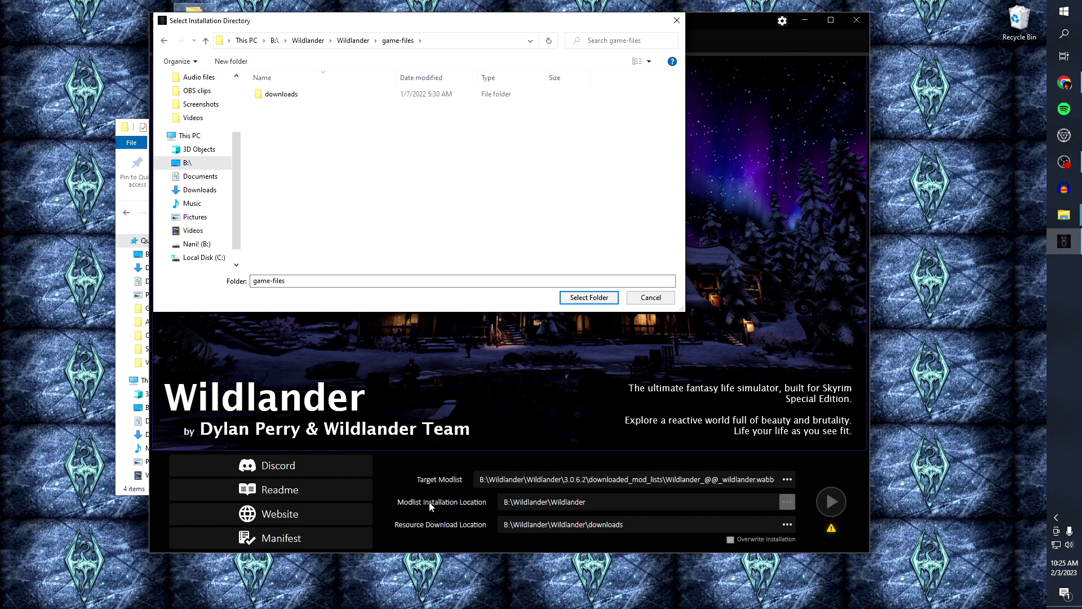
{"action": "left_click", "coordinate": [575, 301]}
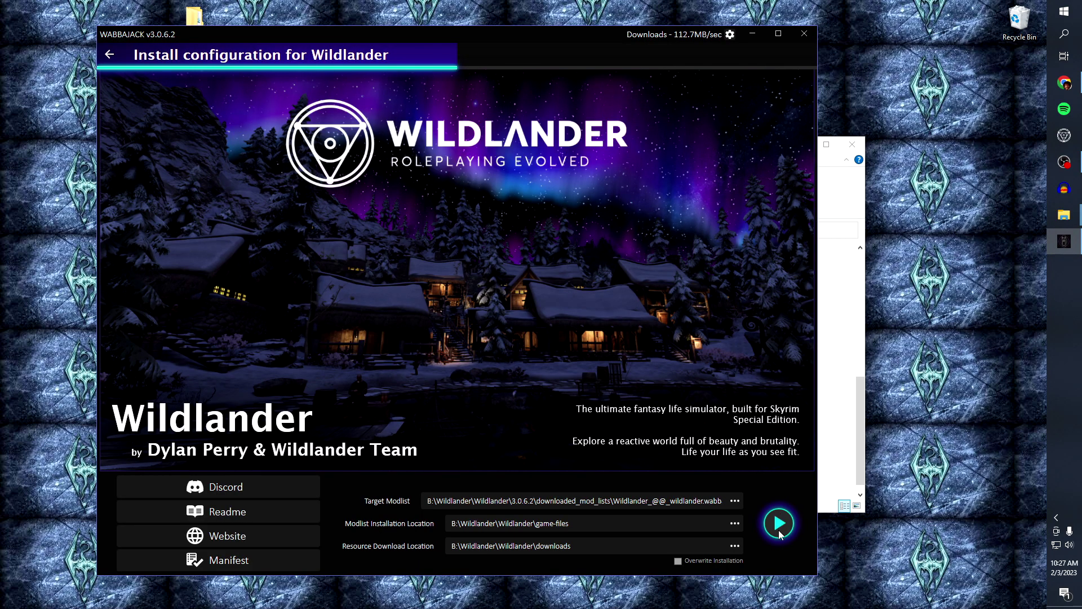
{"action": "left_click", "coordinate": [780, 524]}
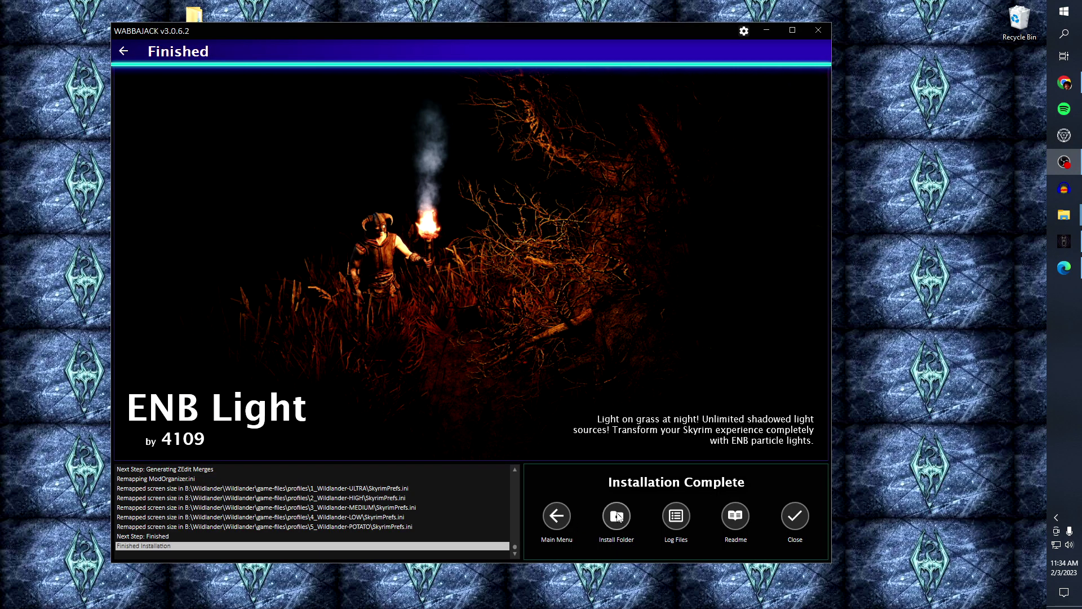
Open the finished modlist's install folder and run Wildlander-Launcher-Setup.exe
{"action": "left_click", "coordinate": [617, 517]}
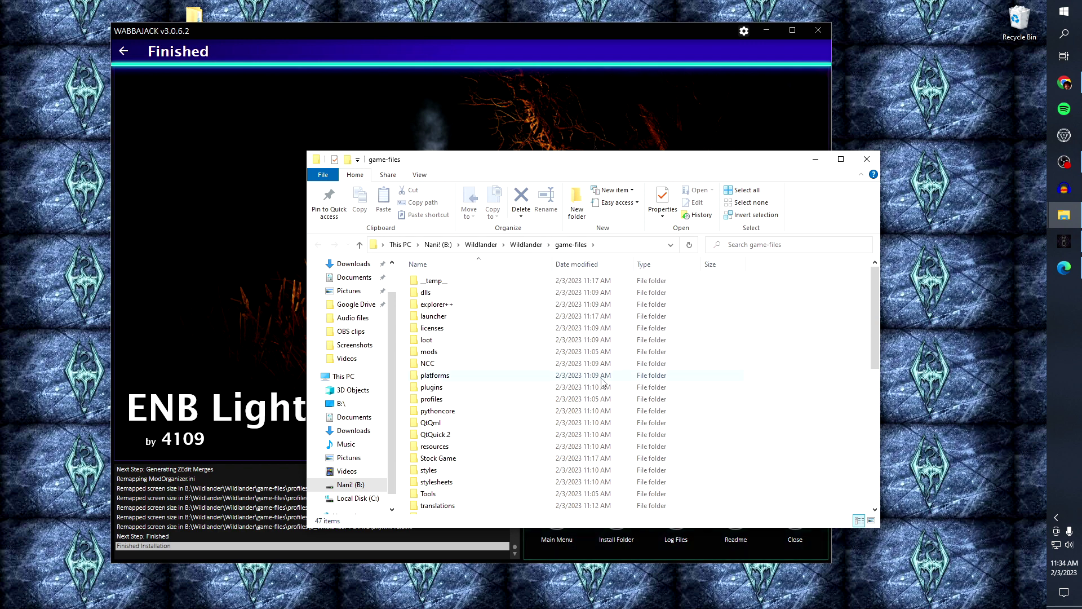
{"action": "scroll", "coordinate": [602, 382], "scroll_direction": "down", "scroll_amount": 9}
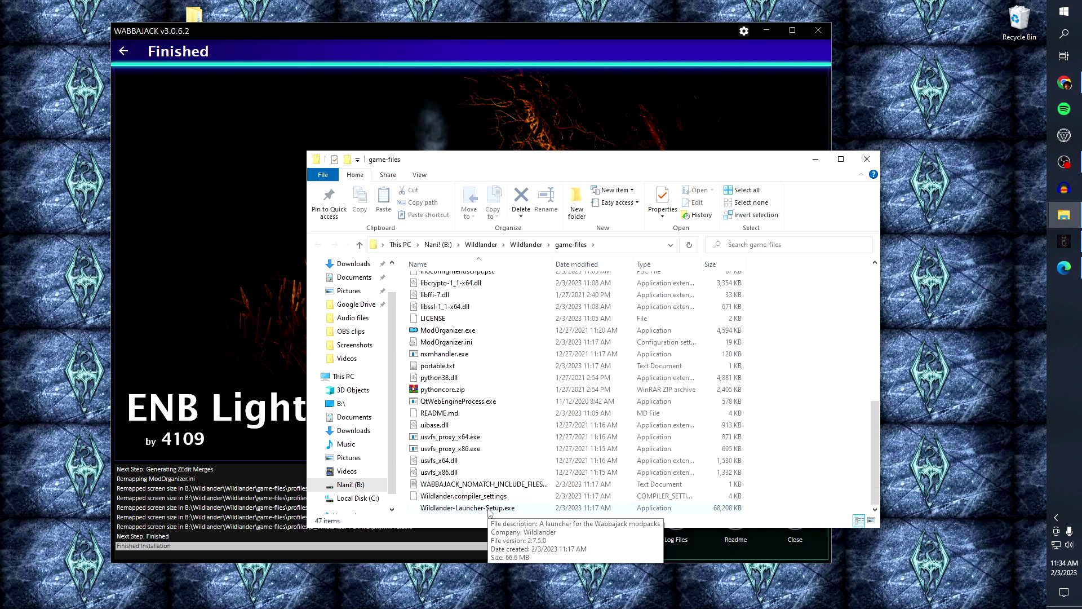
{"action": "double_click", "coordinate": [489, 508]}
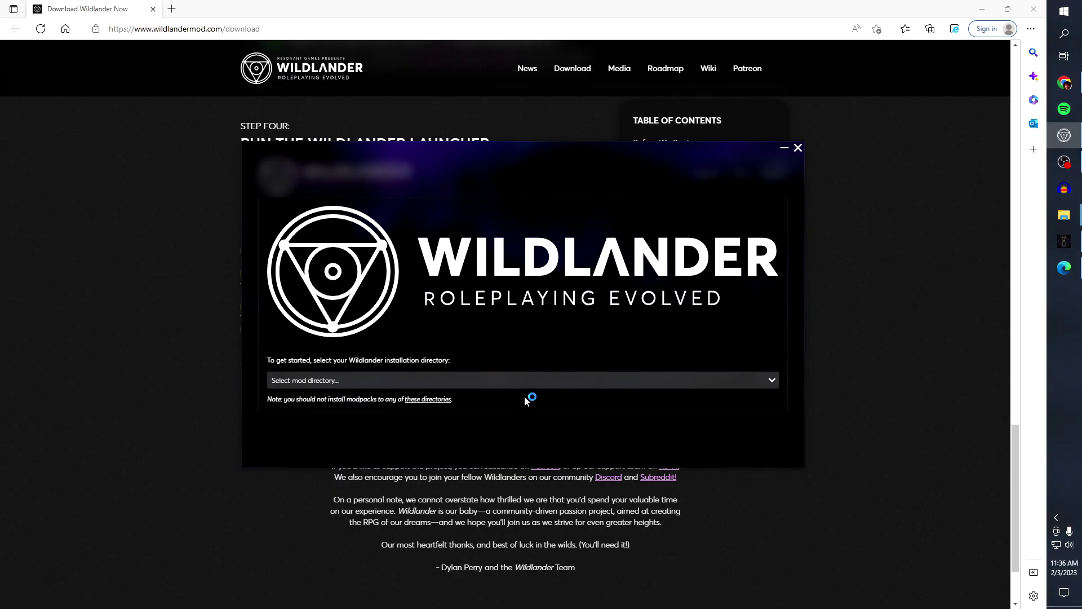
Select the Wildlander installation directory in the launcher and launch the game
{"action": "left_click", "coordinate": [723, 389]}
{"action": "left_click", "coordinate": [428, 420]}
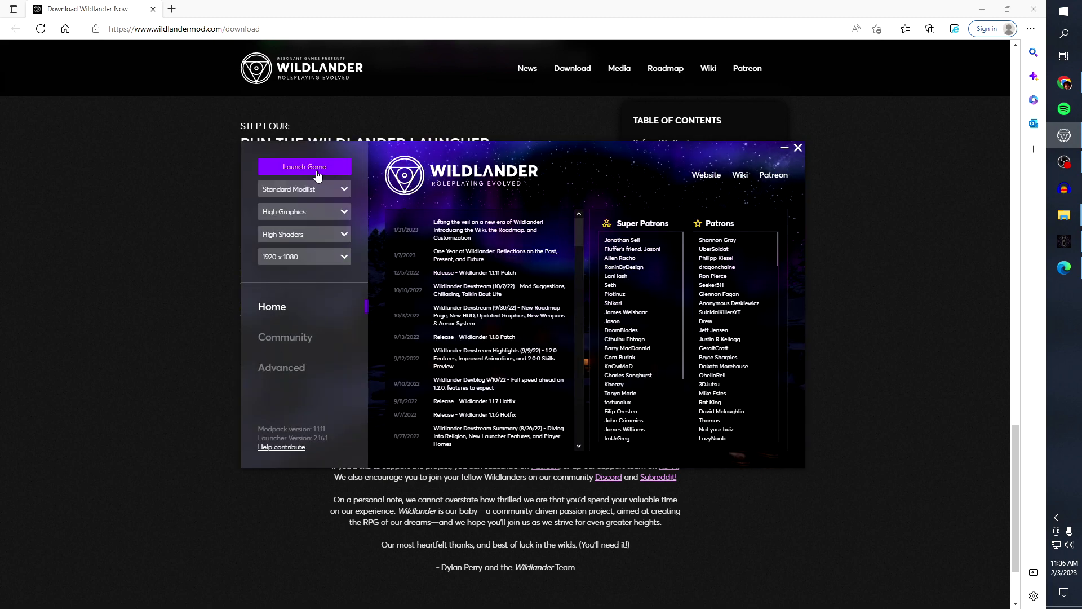
{"action": "left_click", "coordinate": [315, 169]}
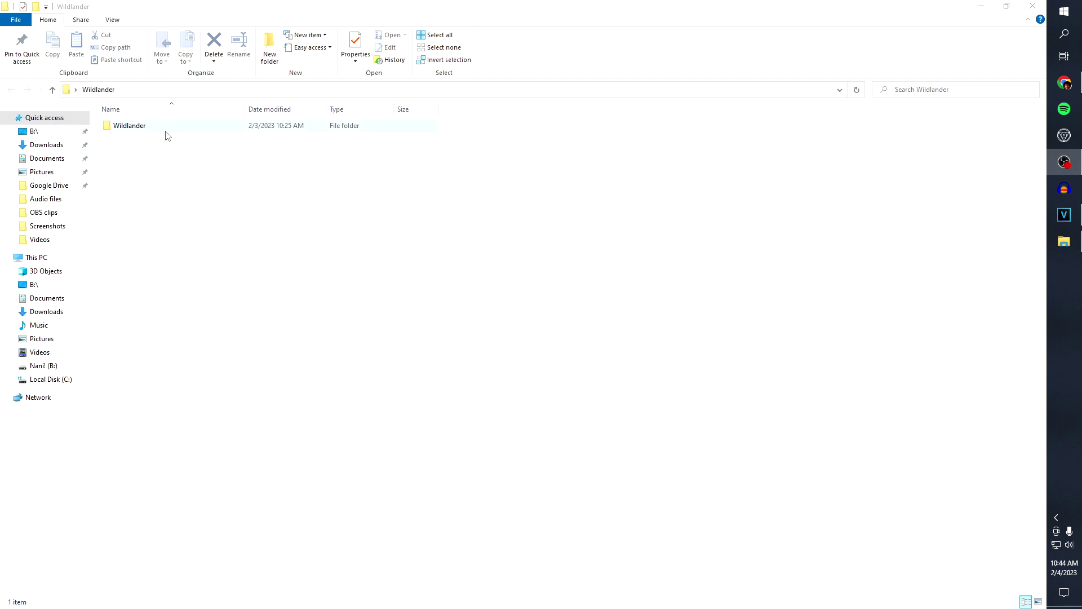
Run Wabbajack Installer.exe from the nested Wildlander folder and browse its modlists
{"action": "double_click", "coordinate": [166, 130]}
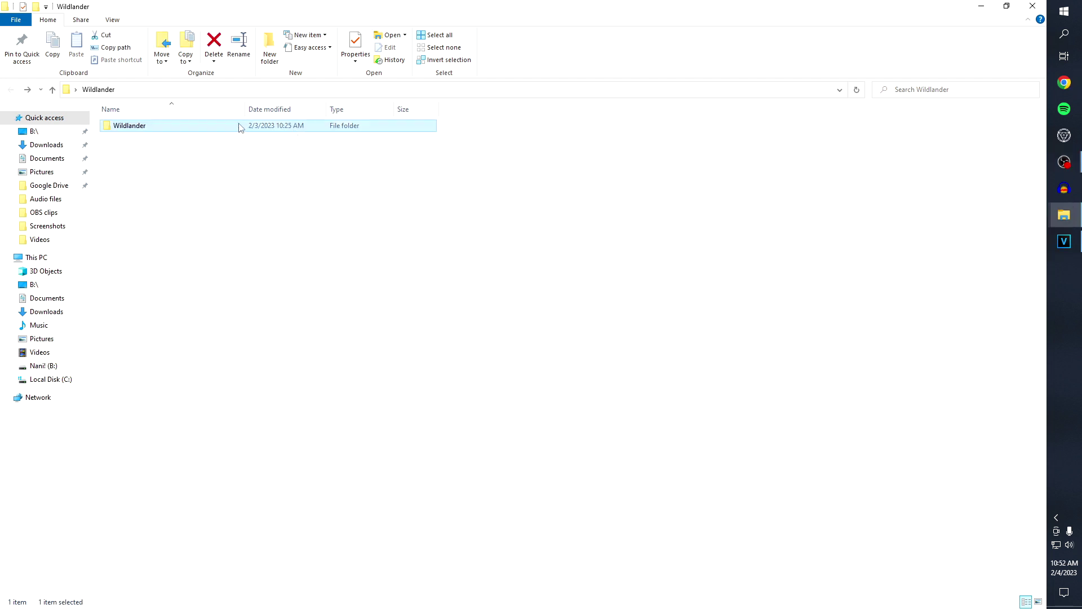
{"action": "double_click", "coordinate": [241, 125]}
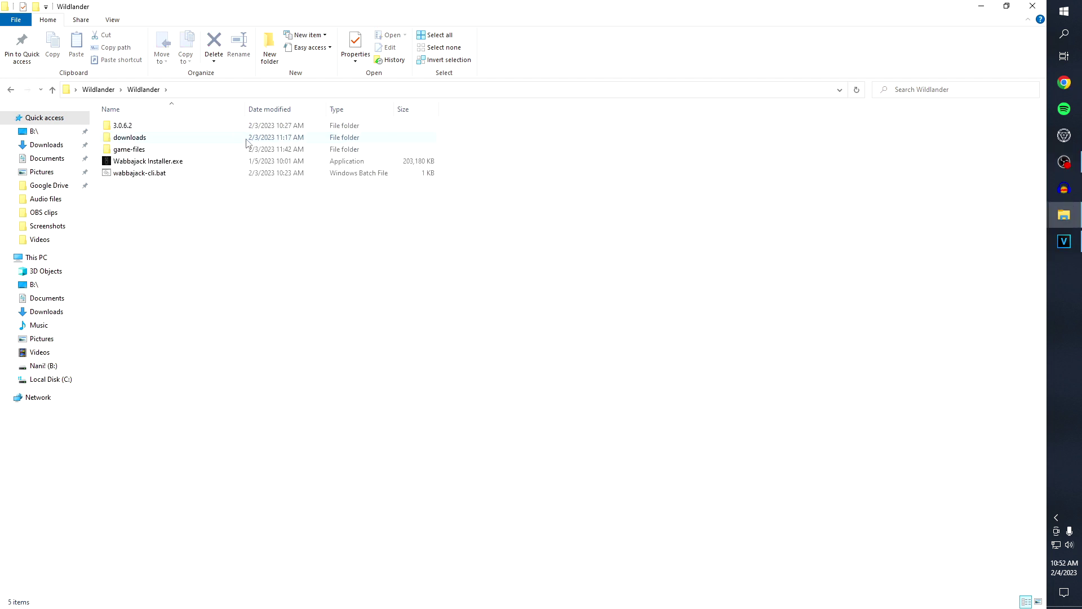
{"action": "double_click", "coordinate": [246, 161]}
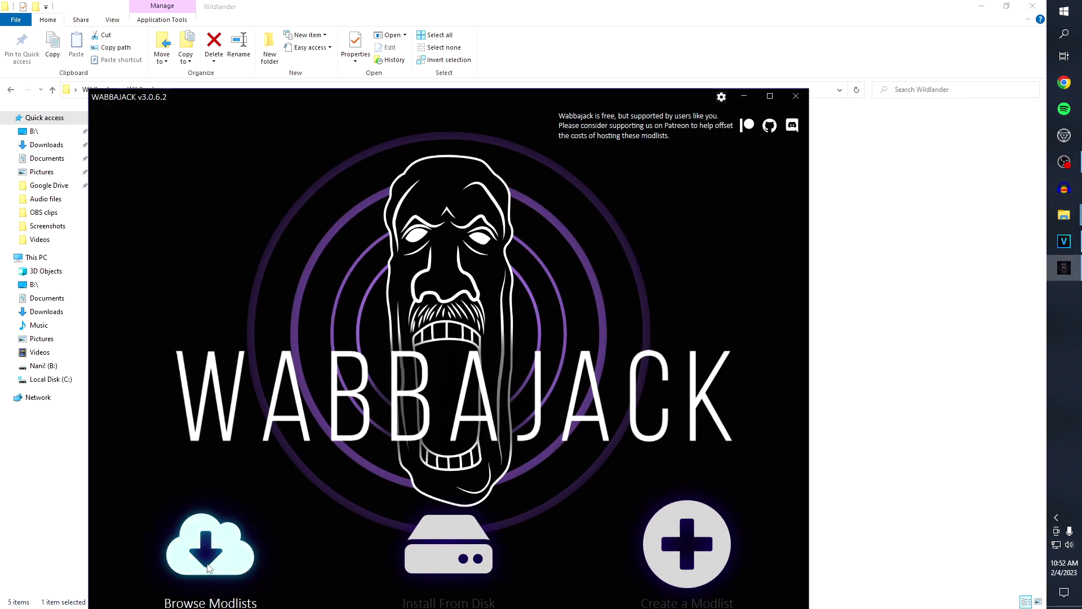
{"action": "left_click", "coordinate": [209, 564]}
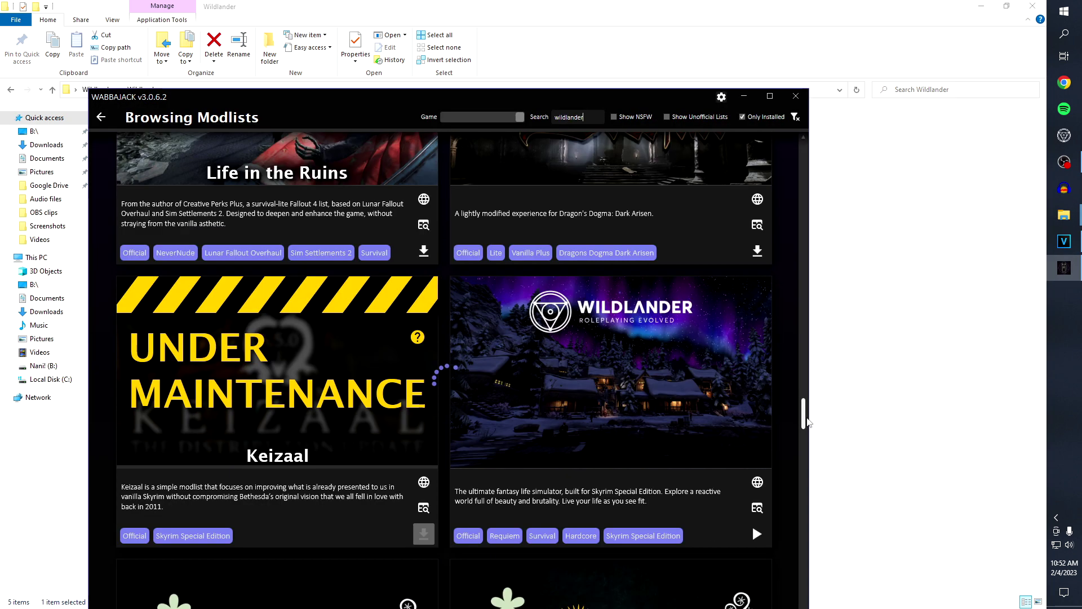
Open Wildlander's install configuration from the modlists, dismiss the download page, and open the completed installation's folder
{"action": "scroll", "coordinate": [752, 451], "scroll_direction": "down", "scroll_amount": 2}
{"action": "left_click", "coordinate": [755, 402]}
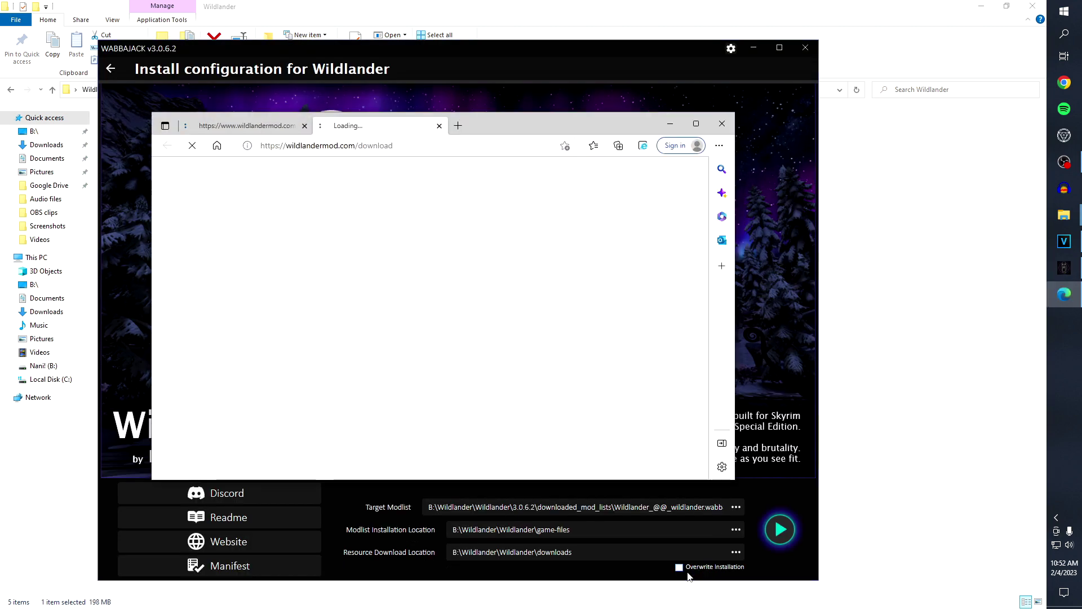
{"action": "left_click", "coordinate": [723, 124]}
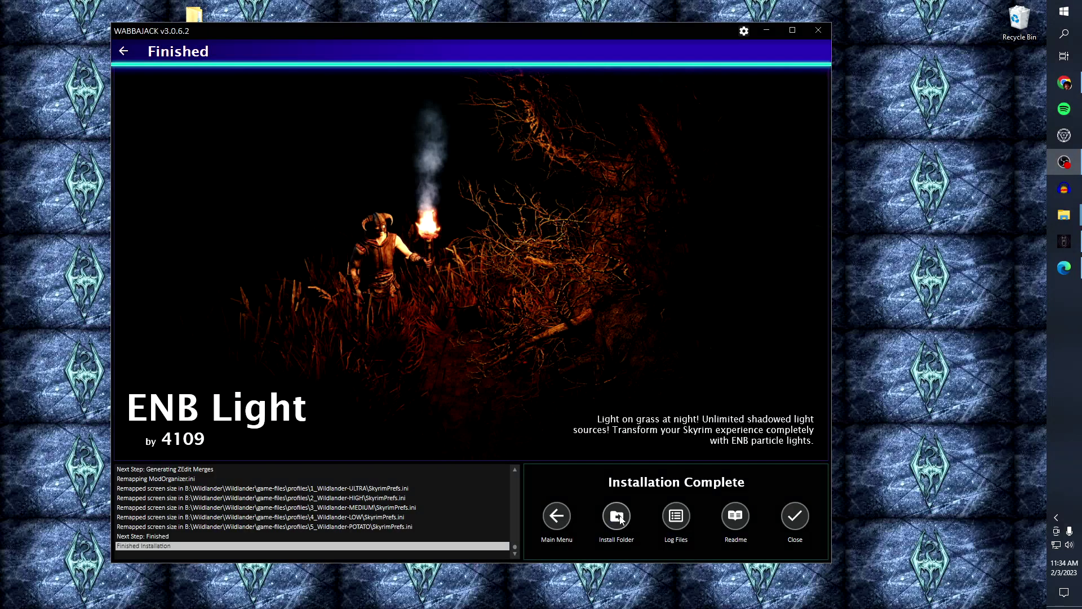
{"action": "left_click", "coordinate": [617, 515]}
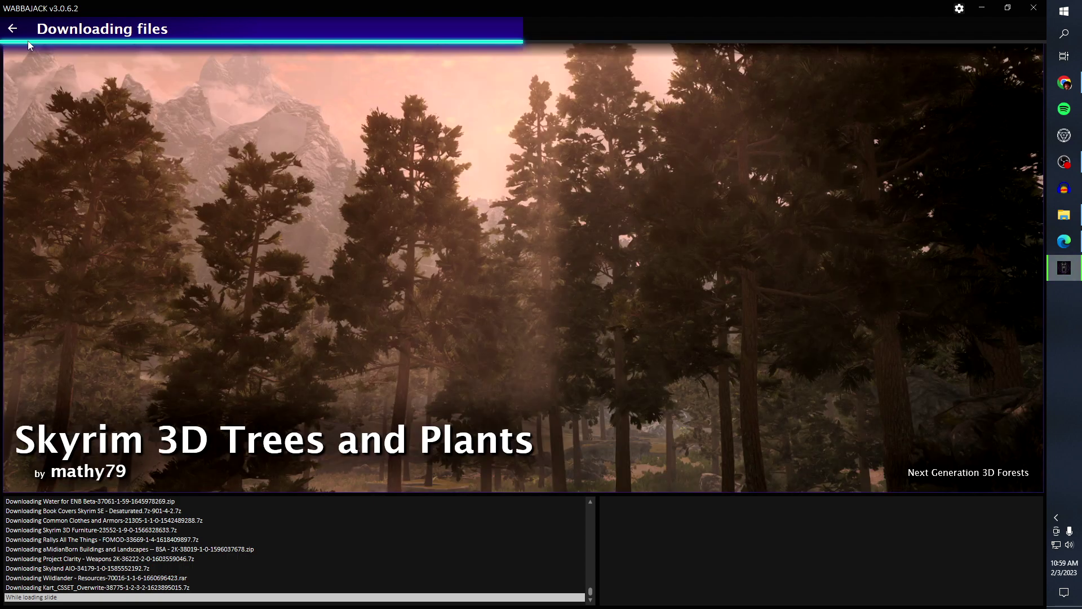
Leave the running download, restart Wabbajack from the nested Wildlander folder, and start the Wildlander installation with Overwrite Installation enabled
{"action": "left_click", "coordinate": [12, 29]}
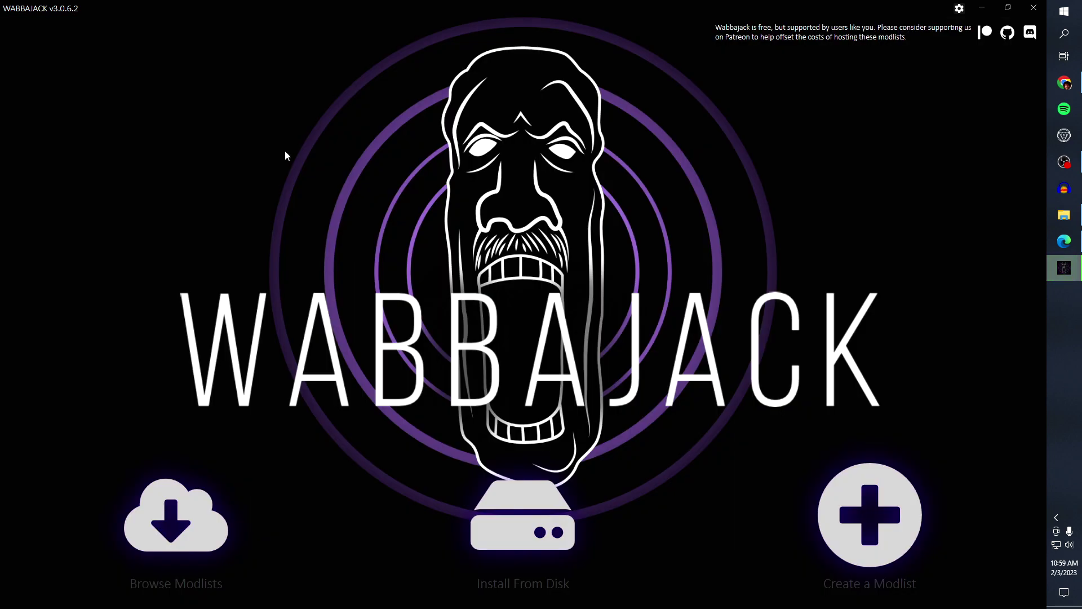
{"action": "left_click", "coordinate": [1034, 8]}
{"action": "double_click", "coordinate": [194, 20]}
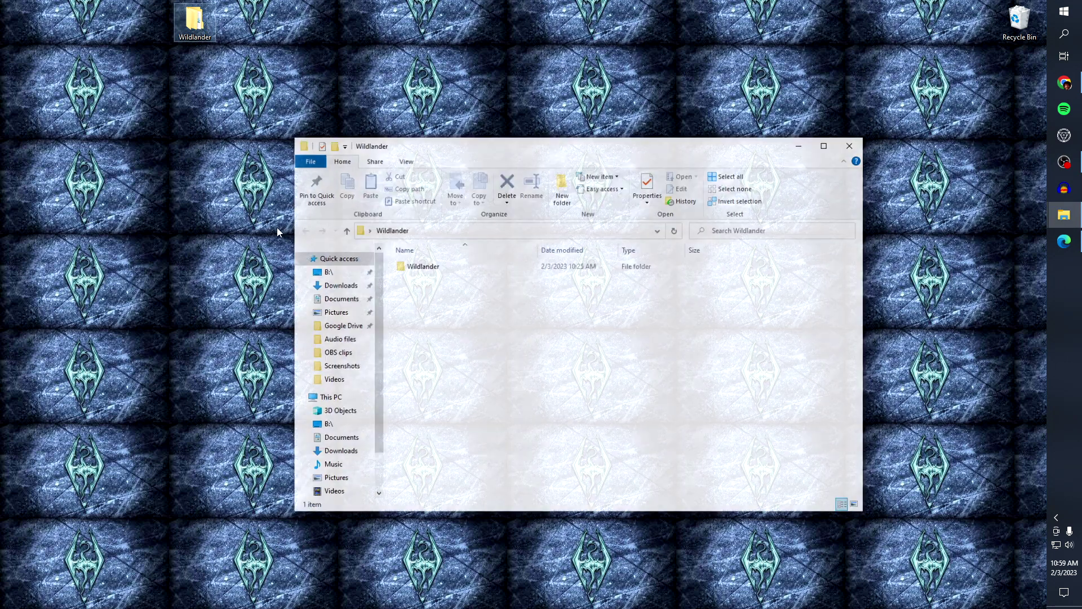
{"action": "double_click", "coordinate": [445, 272]}
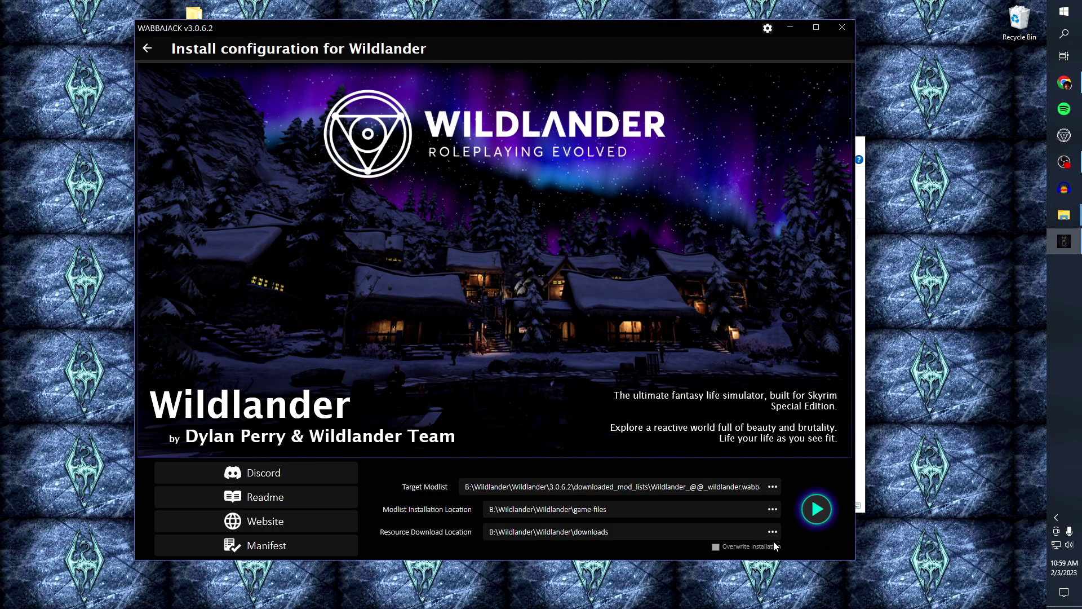
{"action": "left_click", "coordinate": [716, 546]}
{"action": "left_click", "coordinate": [814, 506]}
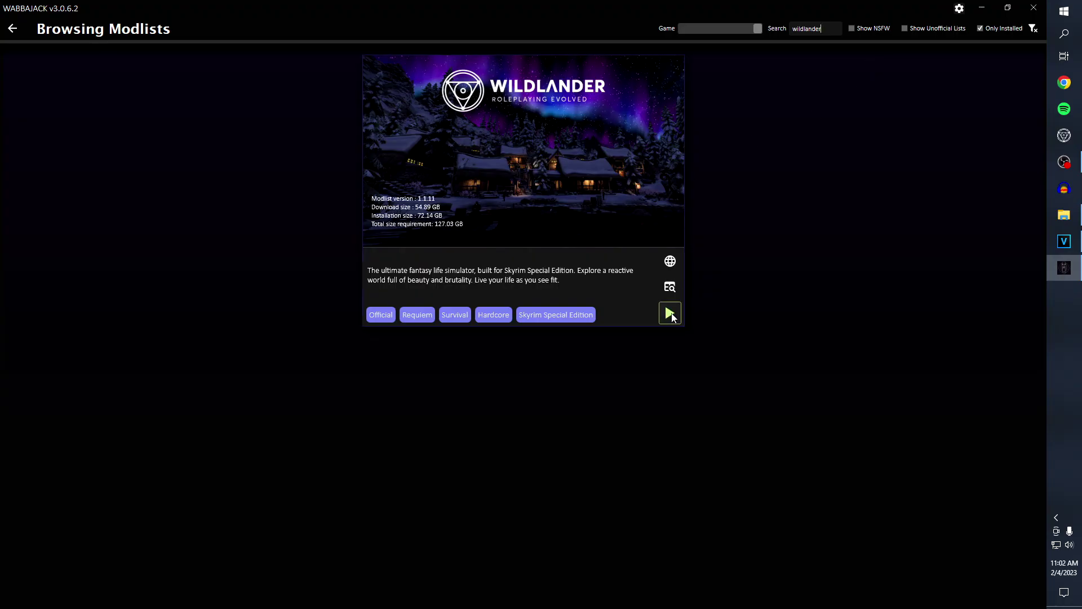
Open the Wildlander install configuration from the modlists and set the modlist installation location to B:\Wildlander
{"action": "left_click", "coordinate": [671, 314]}
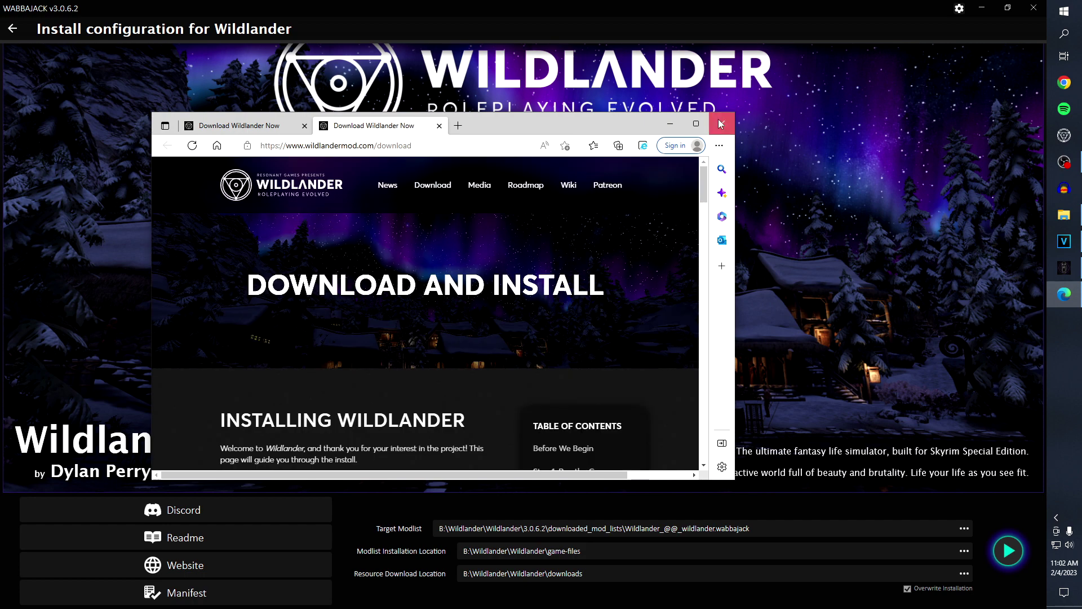
{"action": "left_click", "coordinate": [965, 551]}
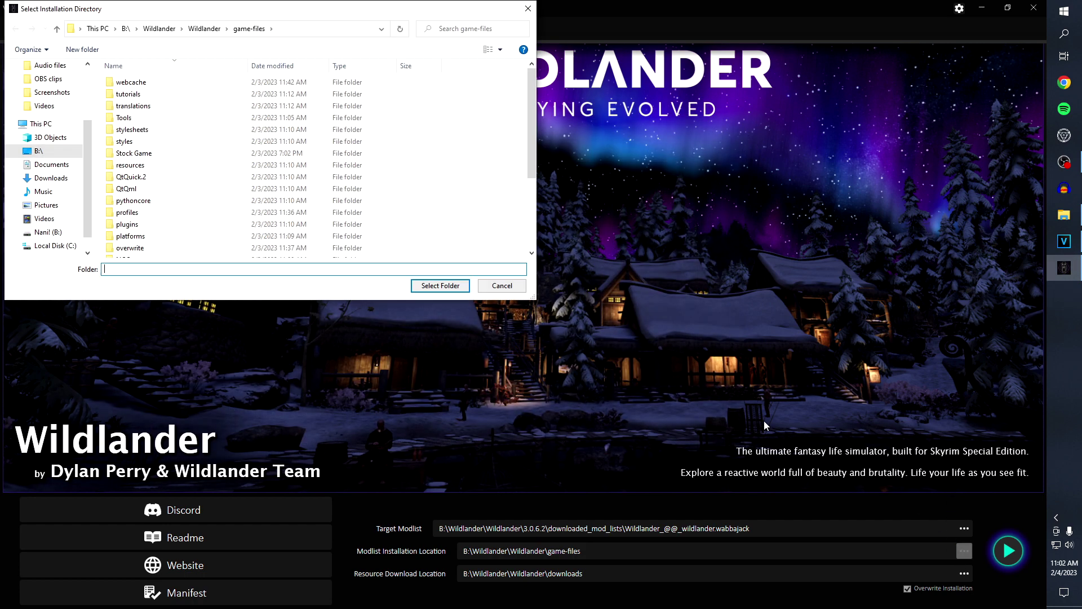
{"action": "left_click", "coordinate": [159, 28]}
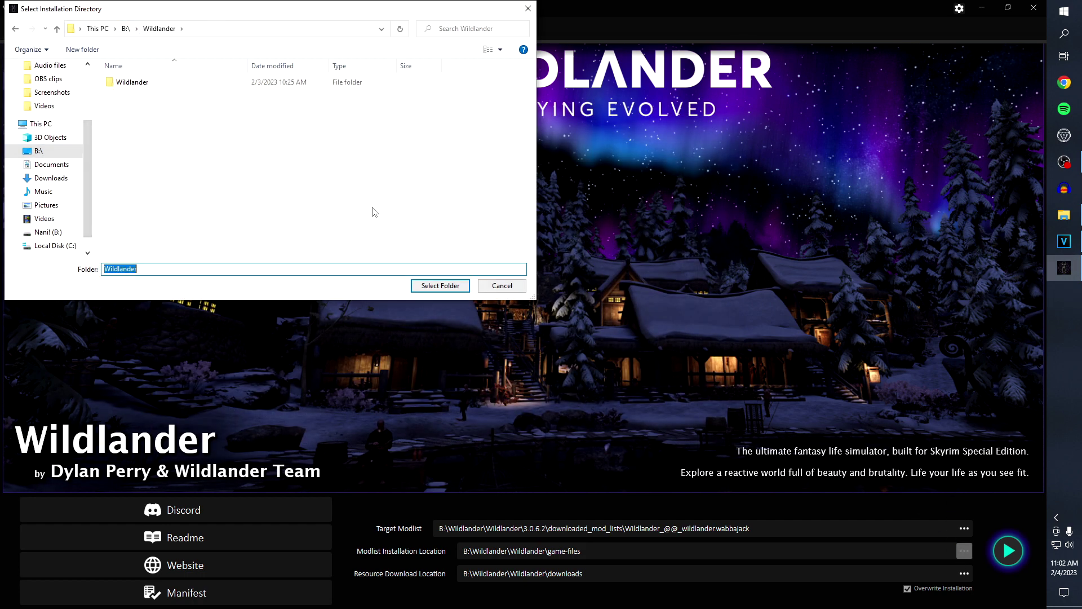
{"action": "left_click", "coordinate": [441, 286]}
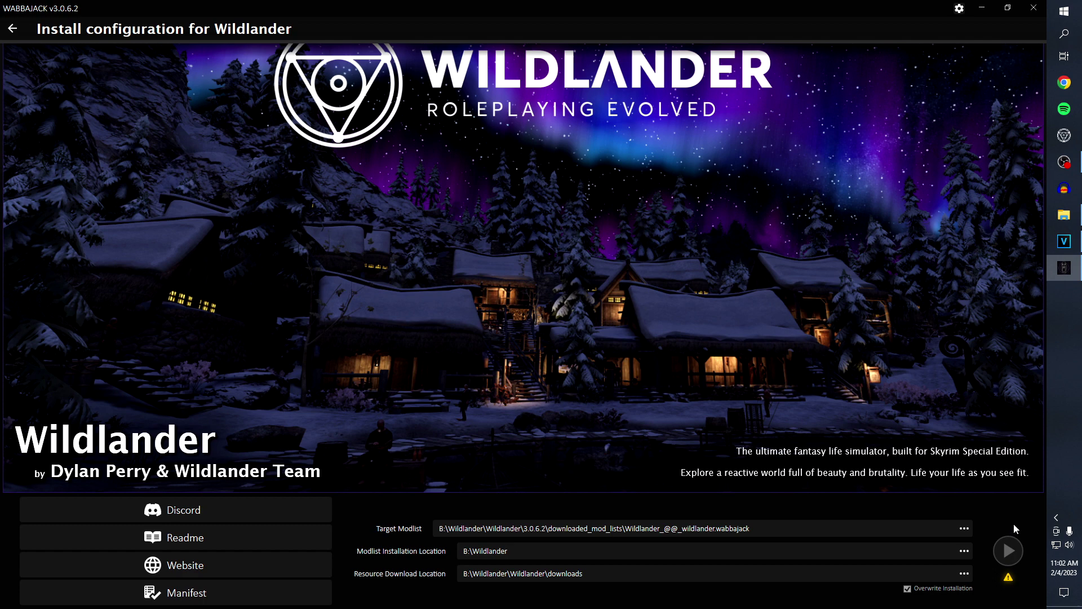
Change the modlist installation location to the game-files folder inside B:\Wildlander\Wildlander
{"action": "left_click", "coordinate": [965, 551]}
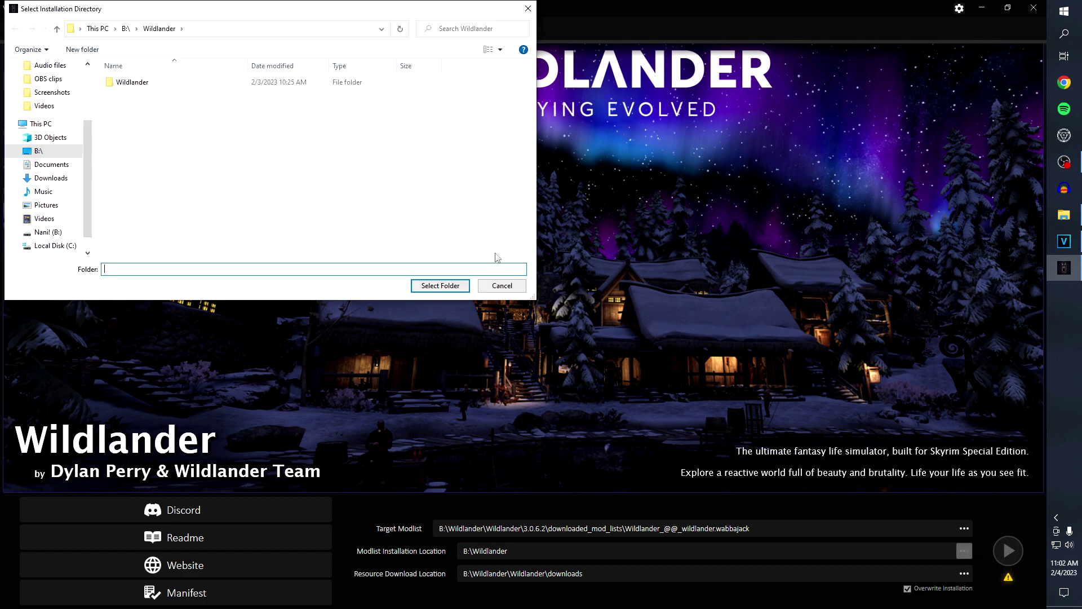
{"action": "double_click", "coordinate": [231, 81]}
{"action": "left_click", "coordinate": [216, 108]}
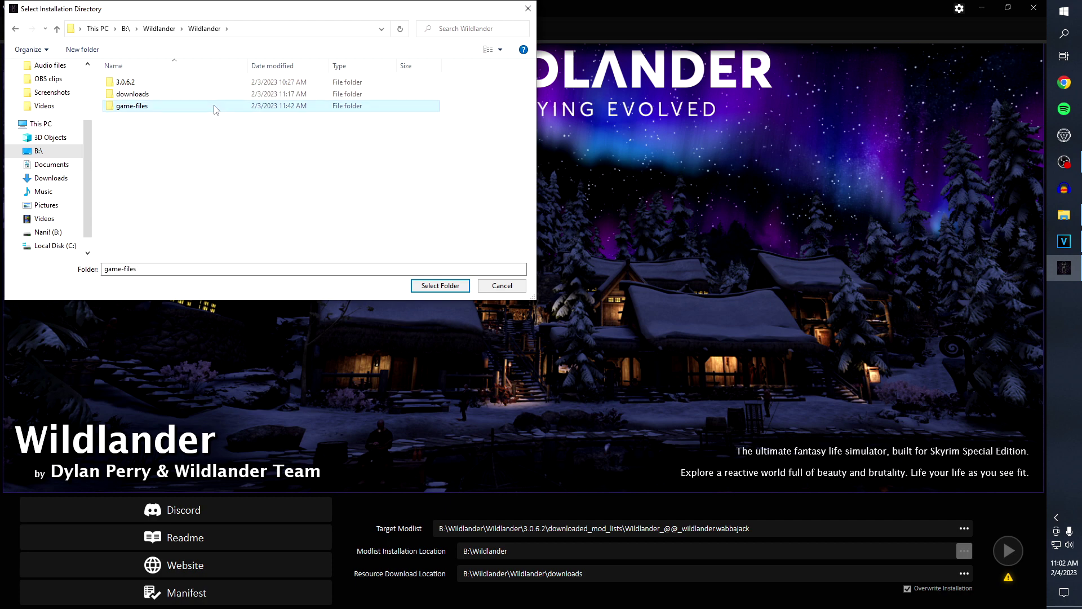
{"action": "double_click", "coordinate": [216, 107]}
{"action": "left_click", "coordinate": [442, 289]}
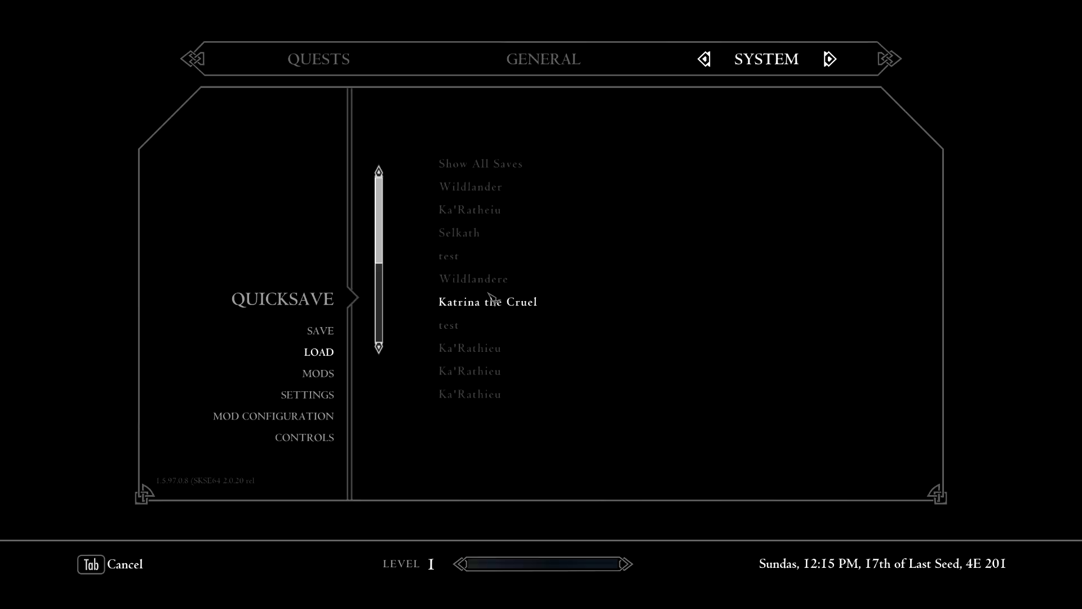
Load the Skyrim quicksave of the test character and walk forward with the character
{"action": "left_click", "coordinate": [451, 263]}
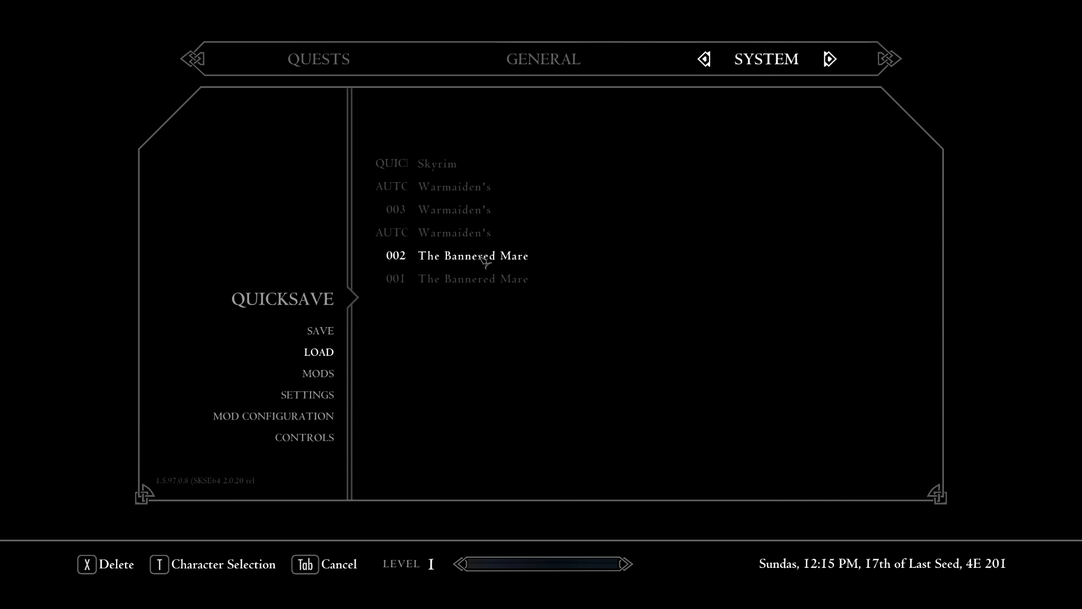
{"action": "left_click", "coordinate": [454, 164]}
{"action": "left_click", "coordinate": [581, 487]}
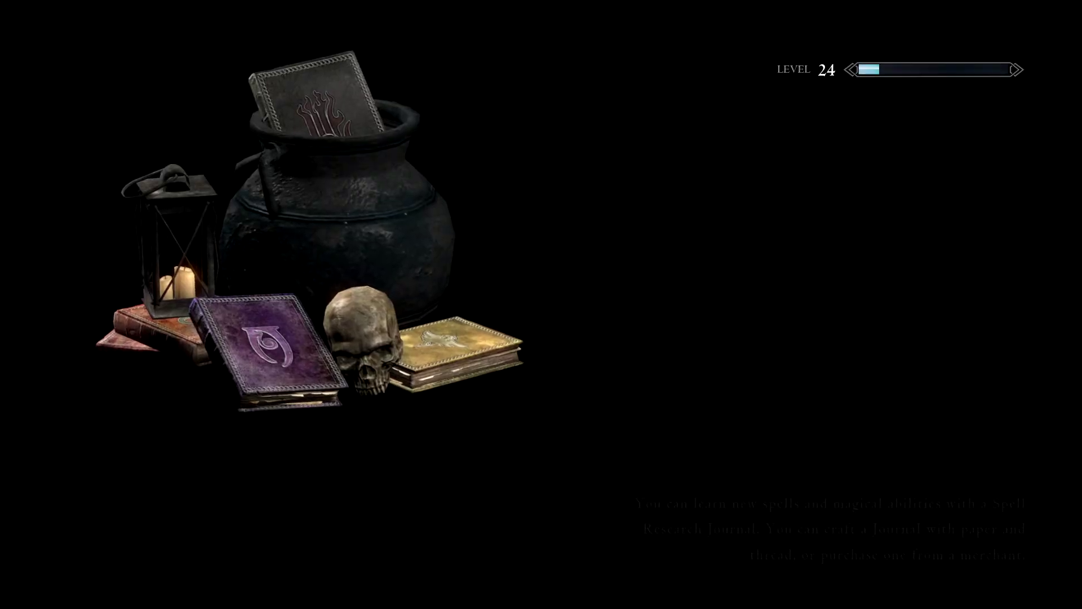
{"action": "key", "text": "f"}
{"action": "key", "text": "w"}
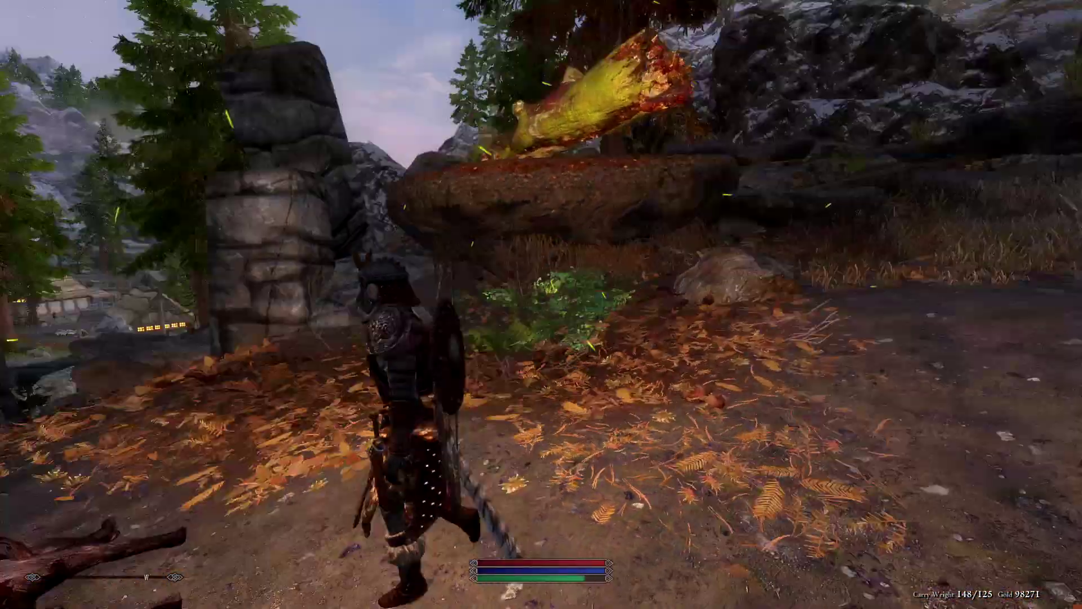
Quit the running game to the desktop from its system menu and confirm
{"action": "key", "text": "Escape"}
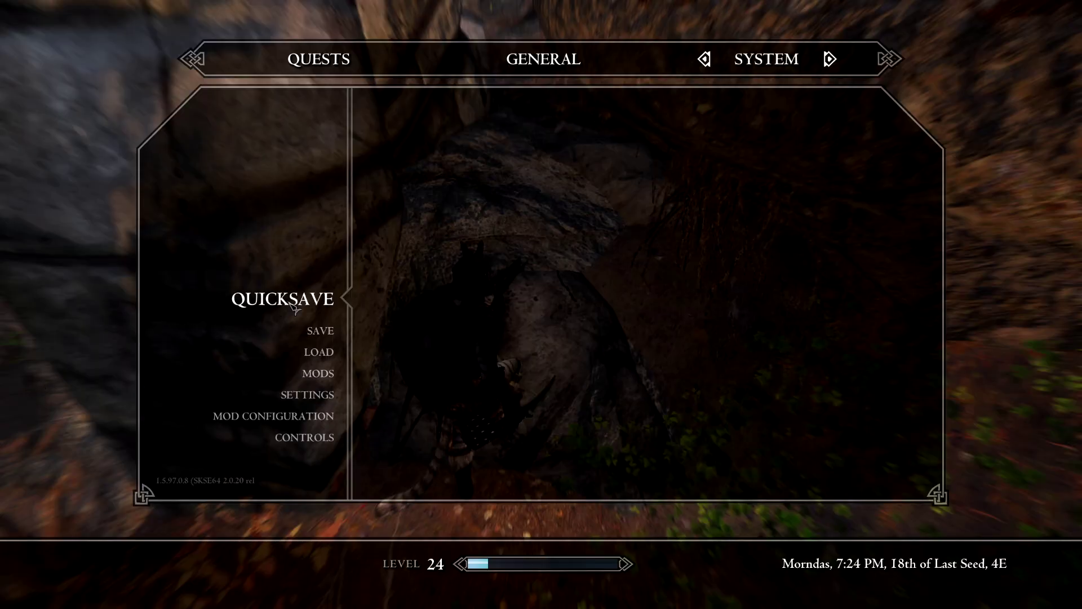
{"action": "scroll", "coordinate": [303, 309], "scroll_direction": "down", "scroll_amount": 6}
{"action": "left_click", "coordinate": [331, 359]}
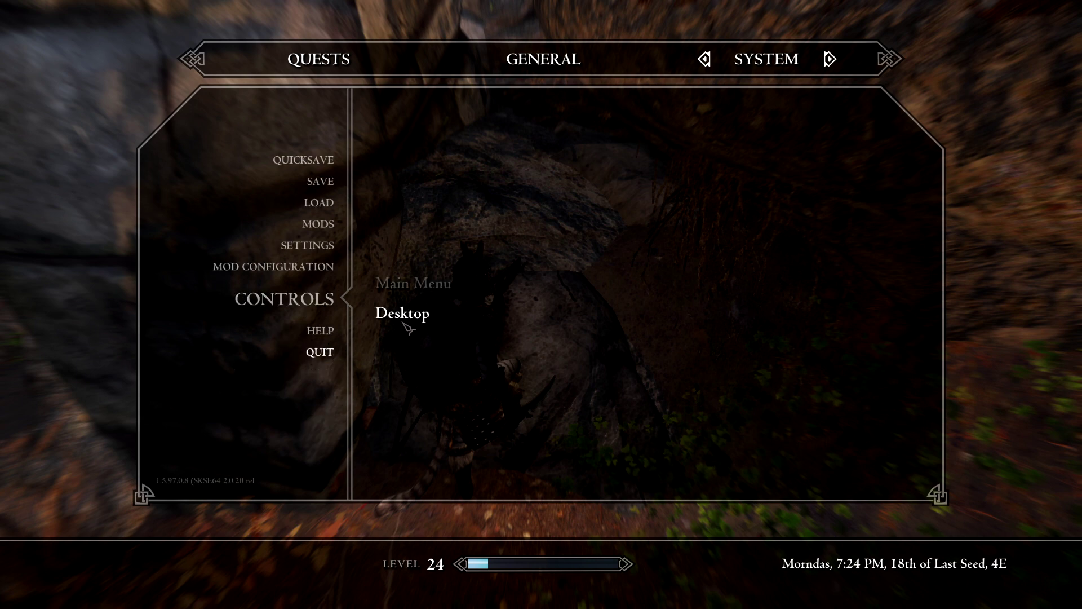
{"action": "left_click", "coordinate": [411, 317]}
{"action": "left_click", "coordinate": [617, 479]}
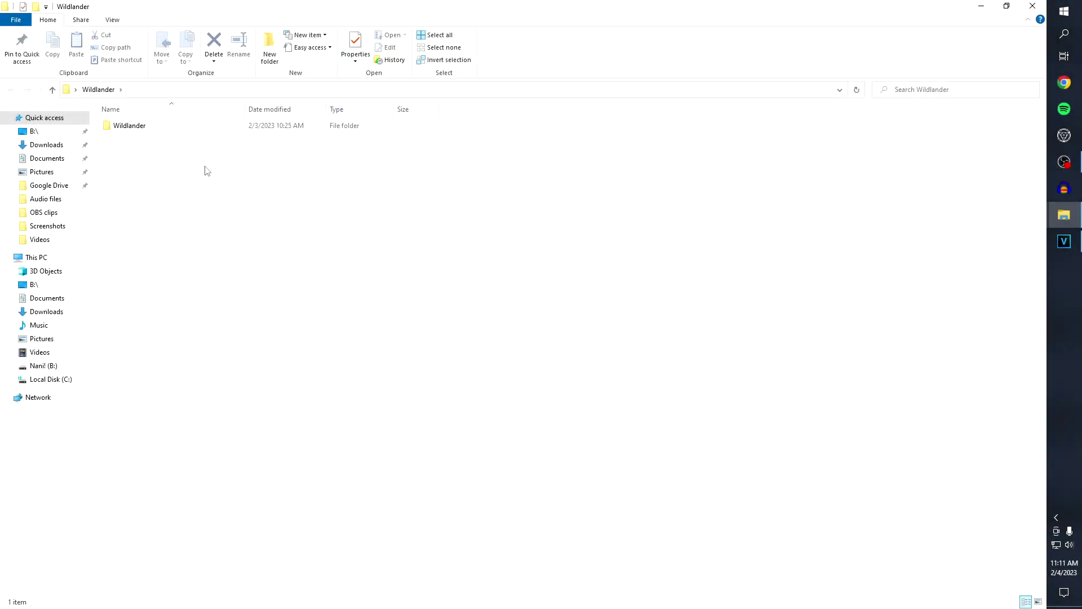
Open the nested Wildlander folder in File Explorer and bring up the options for its downloads folder
{"action": "double_click", "coordinate": [154, 131]}
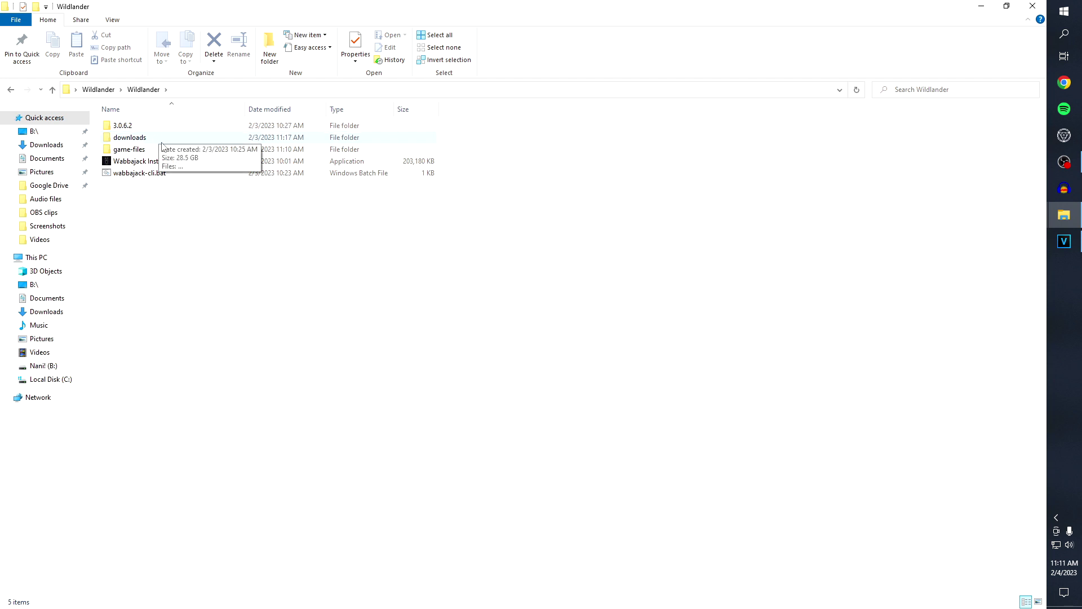
{"action": "left_click", "coordinate": [162, 142]}
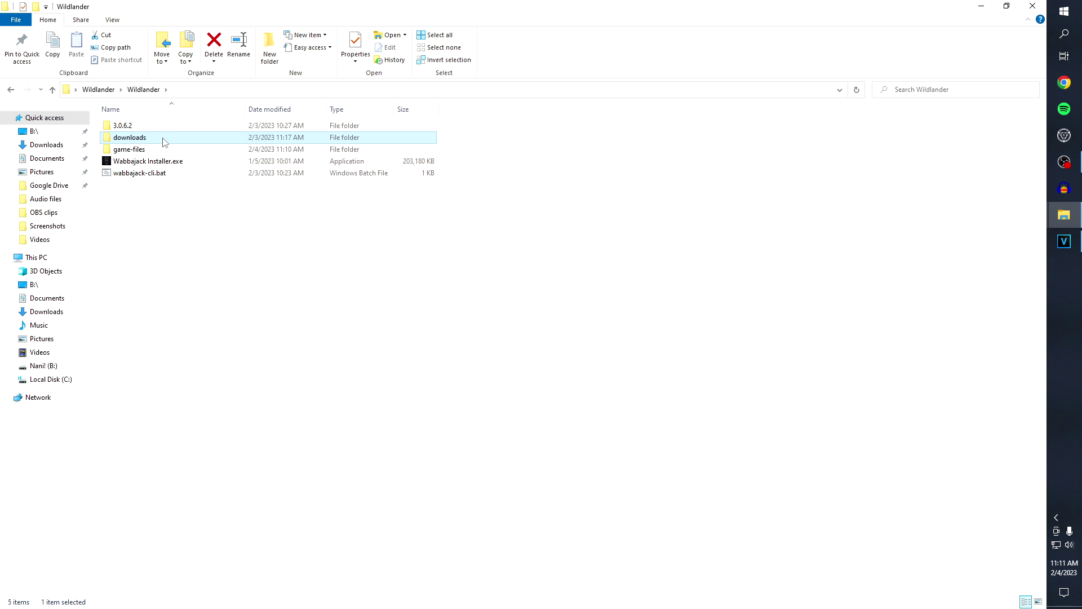
{"action": "right_click", "coordinate": [165, 142]}
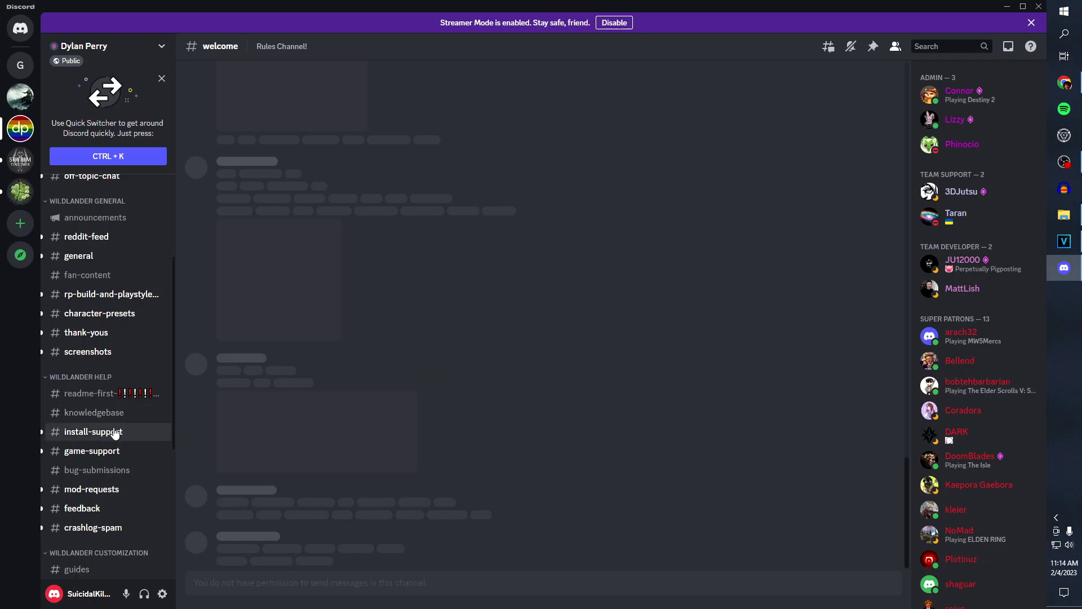
Open the install-support channel in Discord and begin a message reading "Send help my comput"
{"action": "left_click", "coordinate": [140, 428]}
{"action": "scroll", "coordinate": [115, 434], "scroll_direction": "down", "scroll_amount": 2}
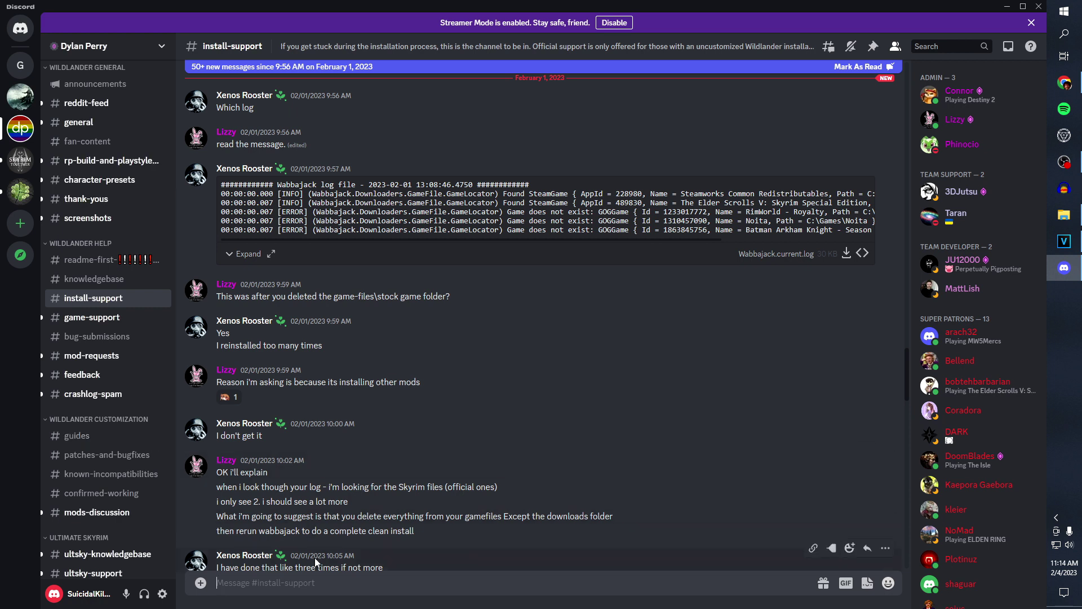
{"action": "type", "text": "Send help my "}
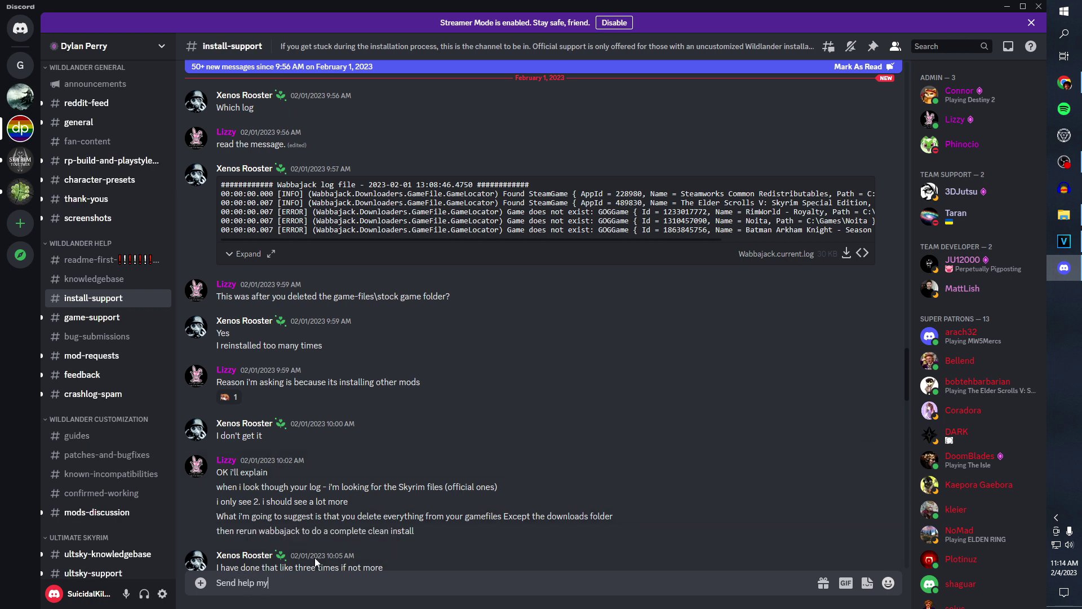
{"action": "type", "text": "comput"}
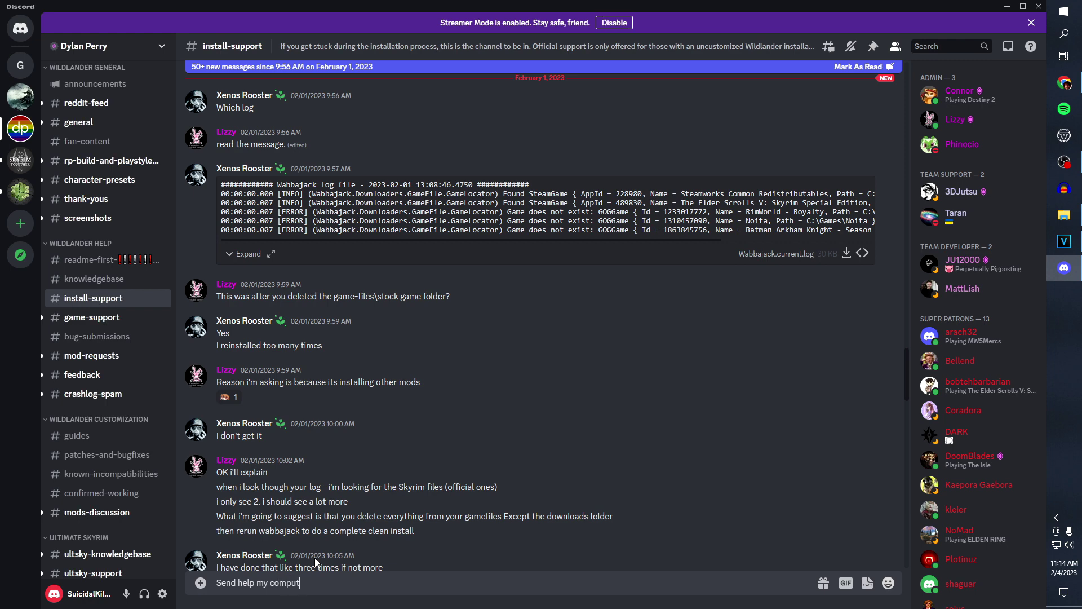